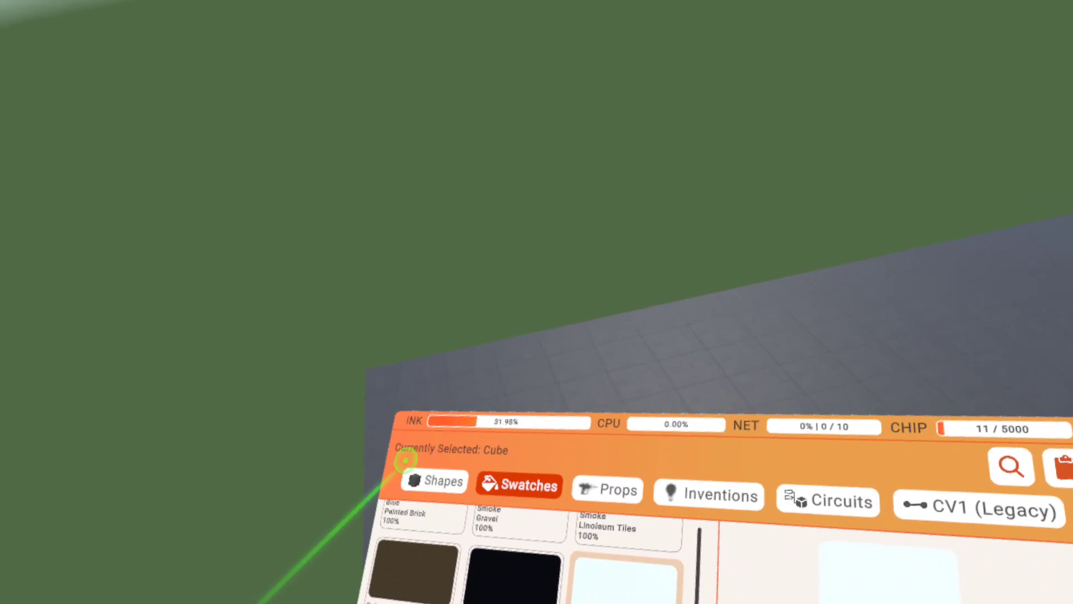
# Create a tall block on the floor from the Cube shape with the Hydrangea Neon swatch
pyautogui.click(457, 488)
pyautogui.click(508, 490)
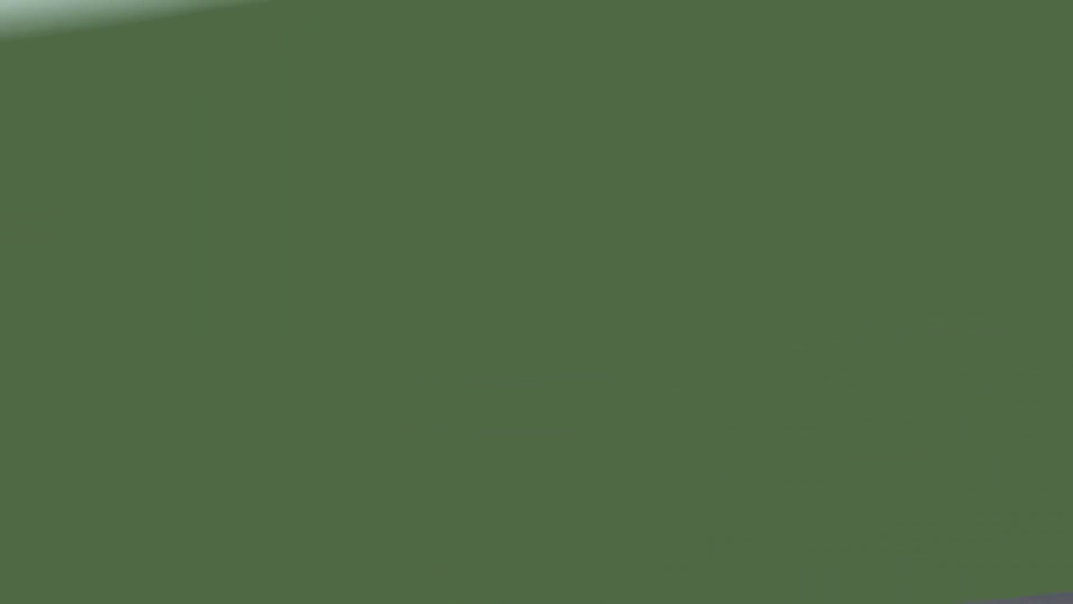
pyautogui.moveTo(611, 468); pyautogui.dragTo(917, 587)
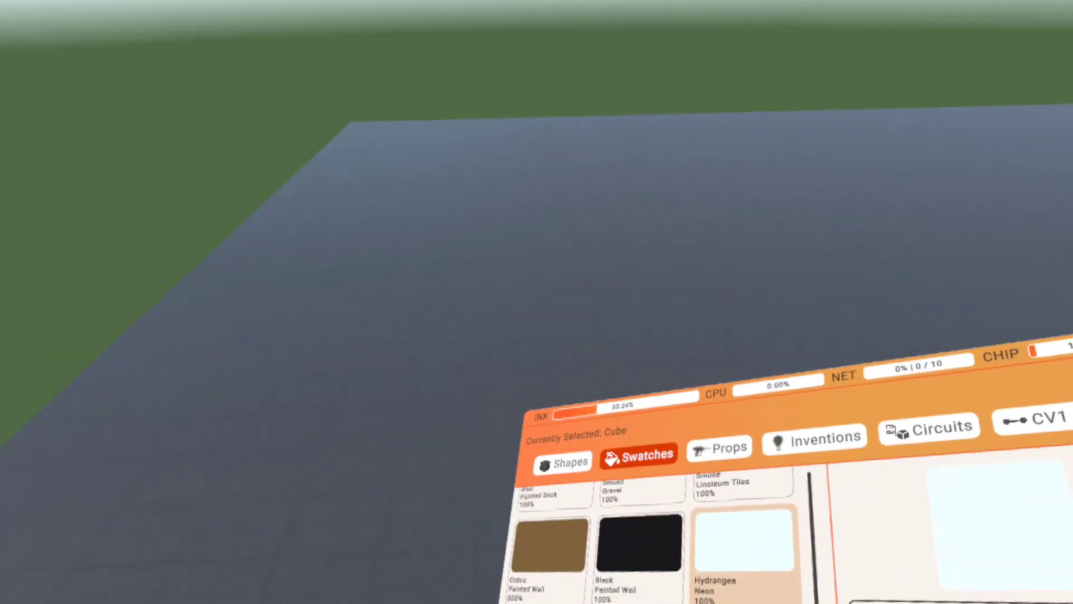
pyautogui.click(649, 461)
pyautogui.click(469, 412)
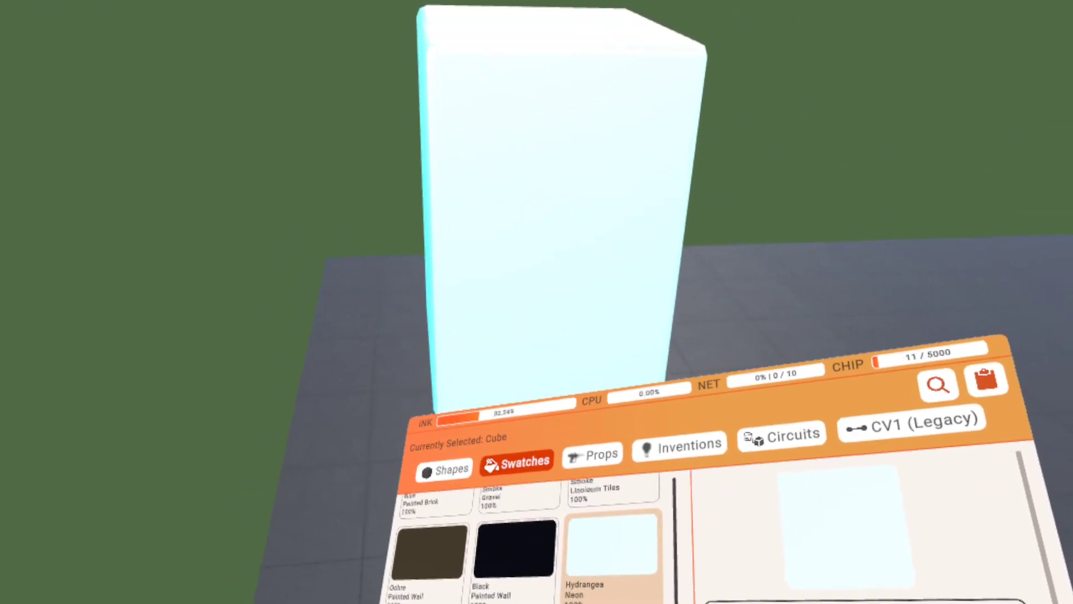
# Find the Animation Gizmo in the palette and place four of them beside the cube, the fourth one higher
pyautogui.click(465, 454)
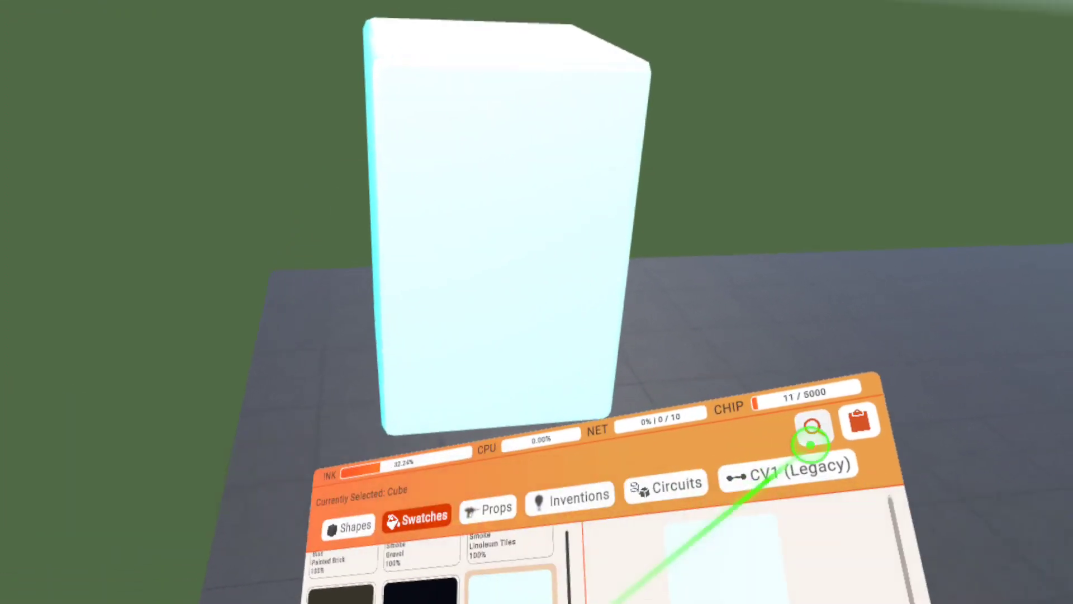
pyautogui.click(814, 438)
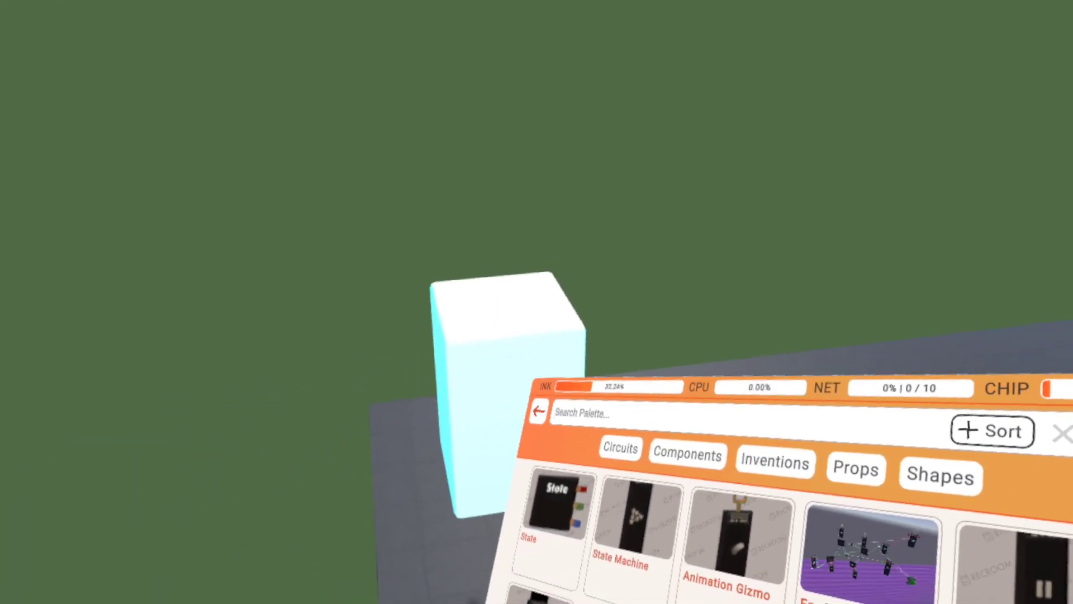
pyautogui.click(627, 569)
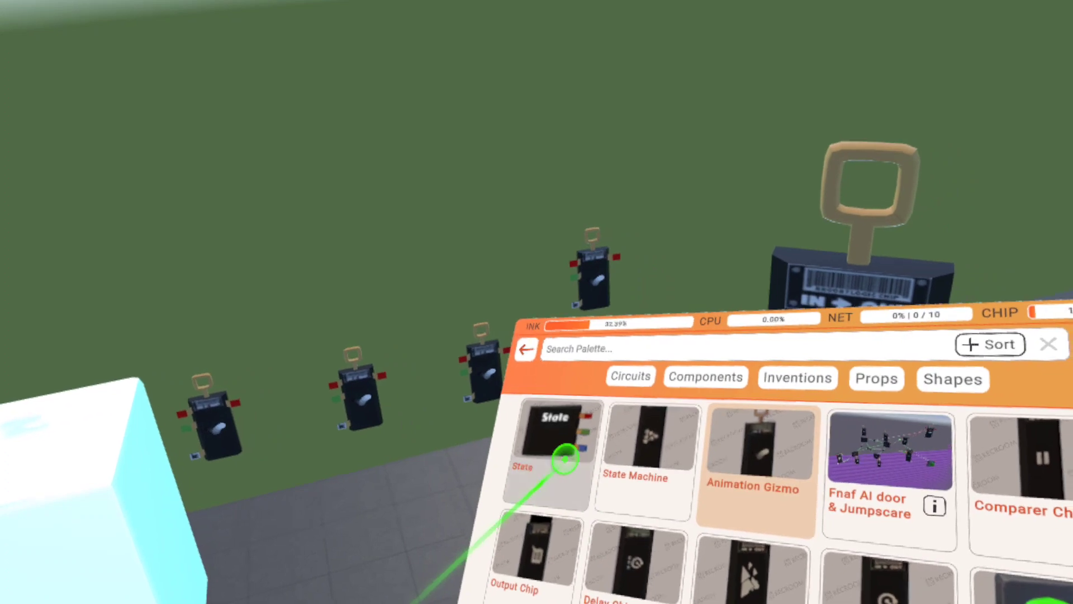
# Place a State chip below each Animation Gizmo and a State Machine chip beside the first gizmo
pyautogui.click(565, 457)
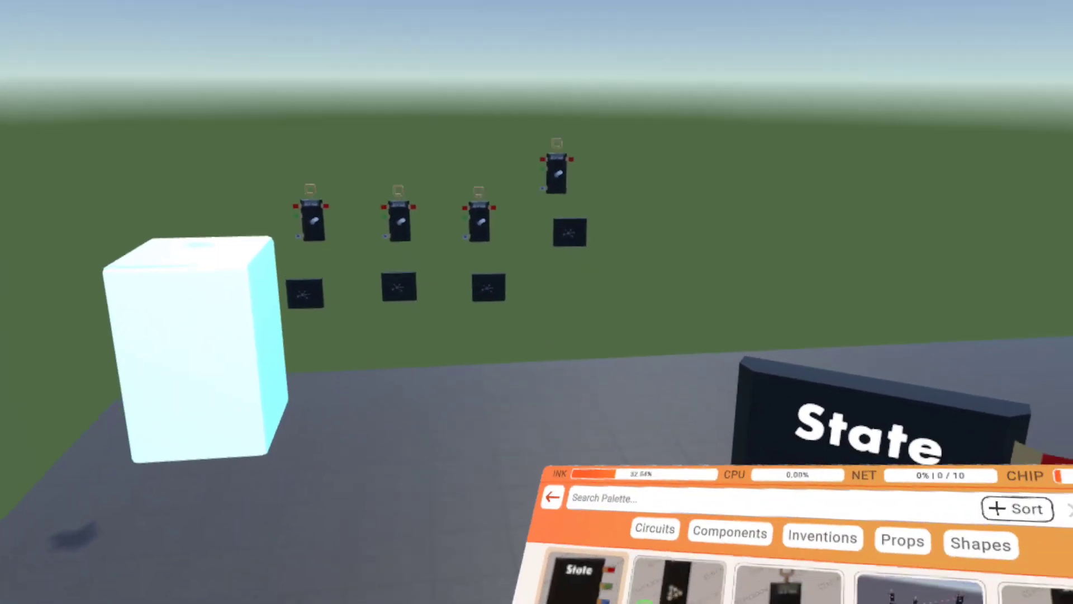
pyautogui.click(619, 554)
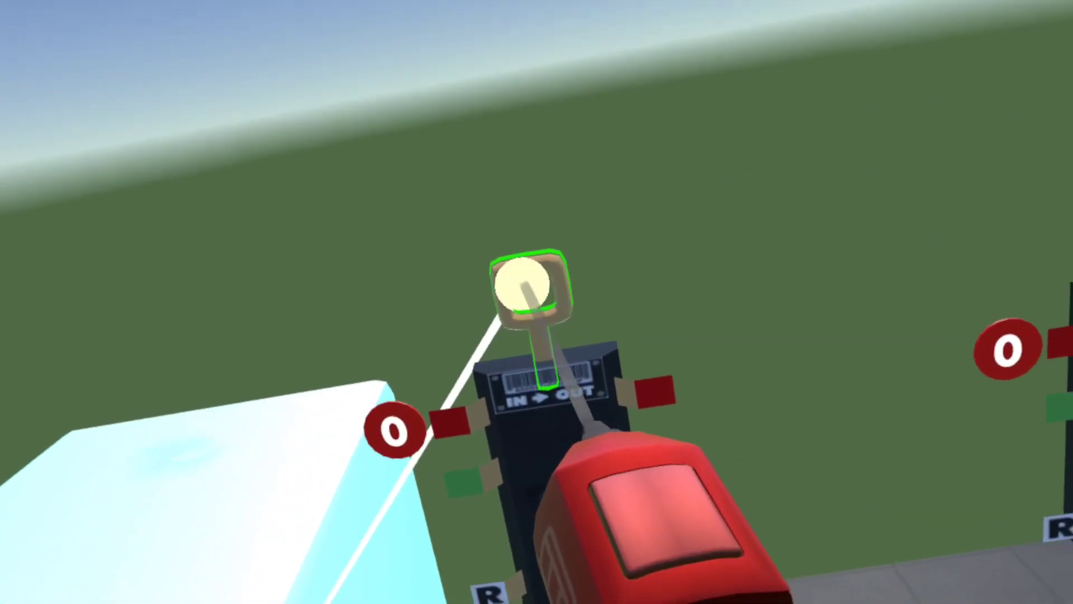
# Connect the handles of the Animation Gizmos to the neon cube
pyautogui.click(522, 284)
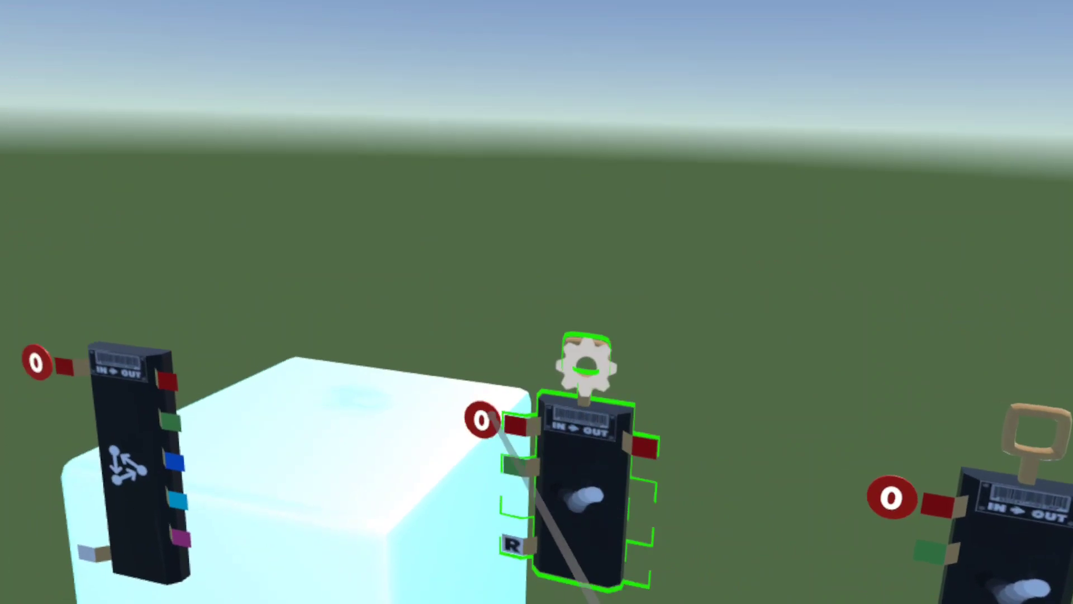
pyautogui.click(363, 491)
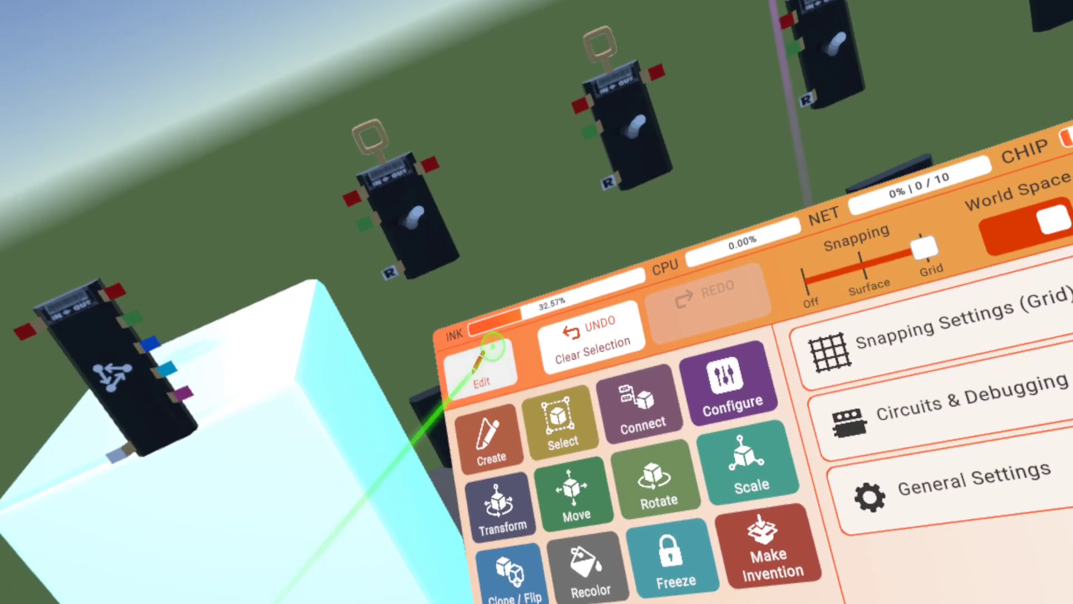
# Move the neon cube through successive positions to set up the movement of each Animation Gizmo
pyautogui.click(503, 348)
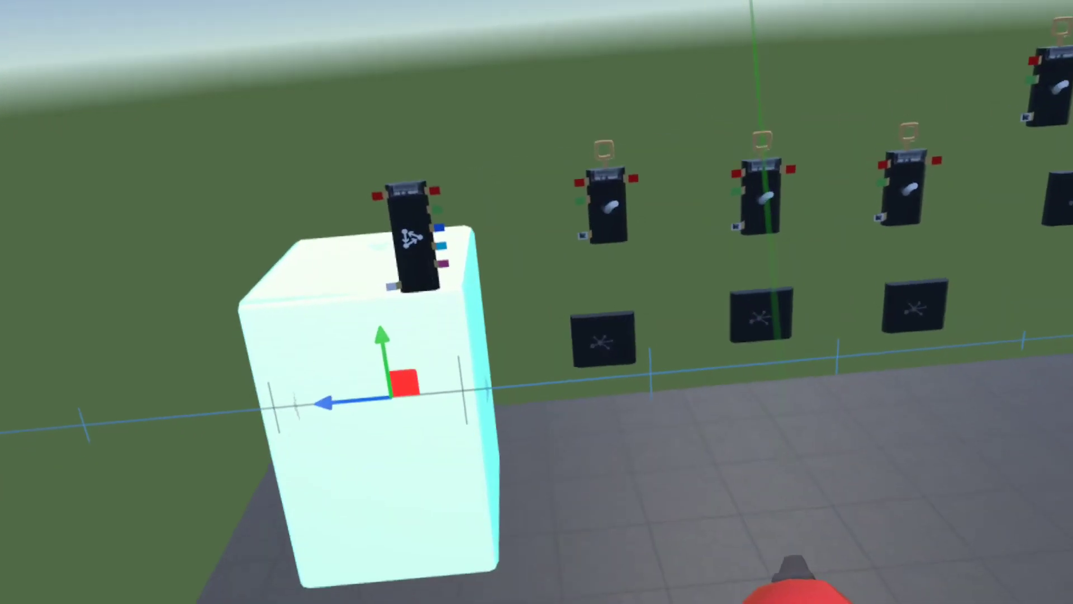
pyautogui.click(491, 488)
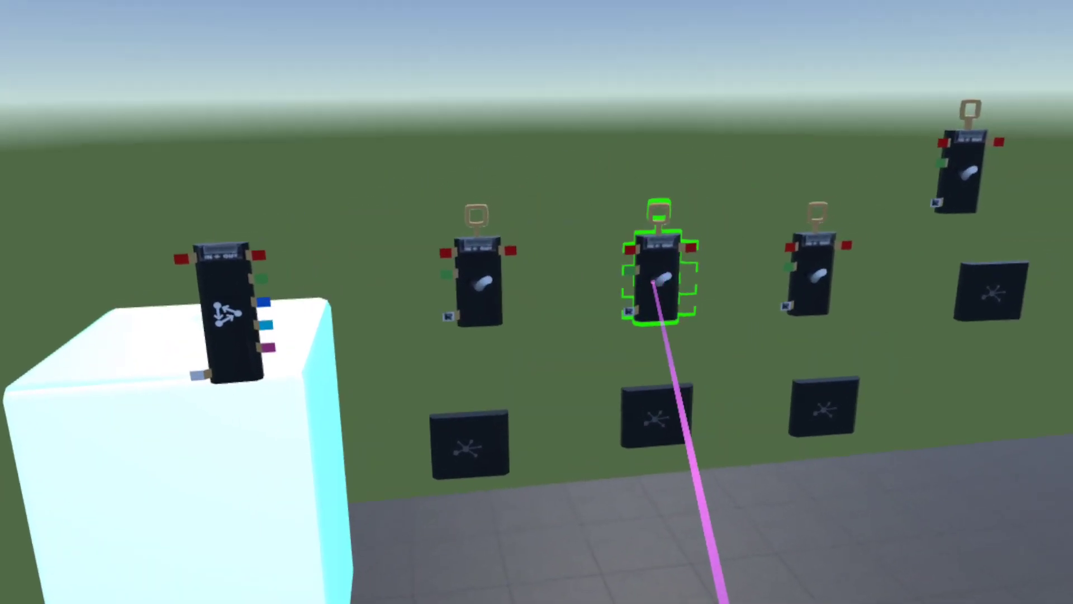
pyautogui.click(292, 466)
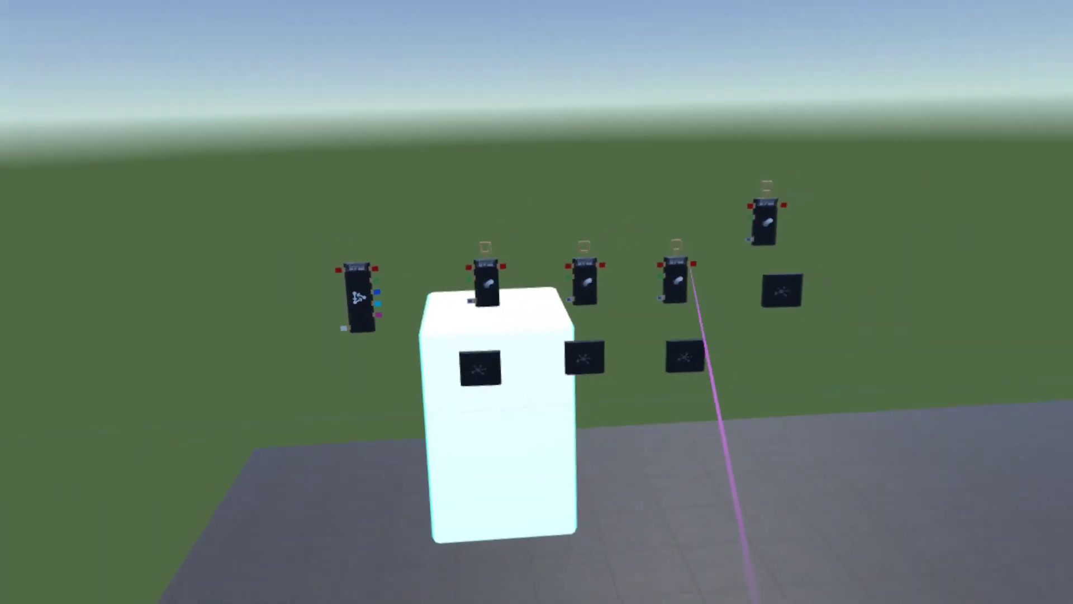
pyautogui.click(426, 466)
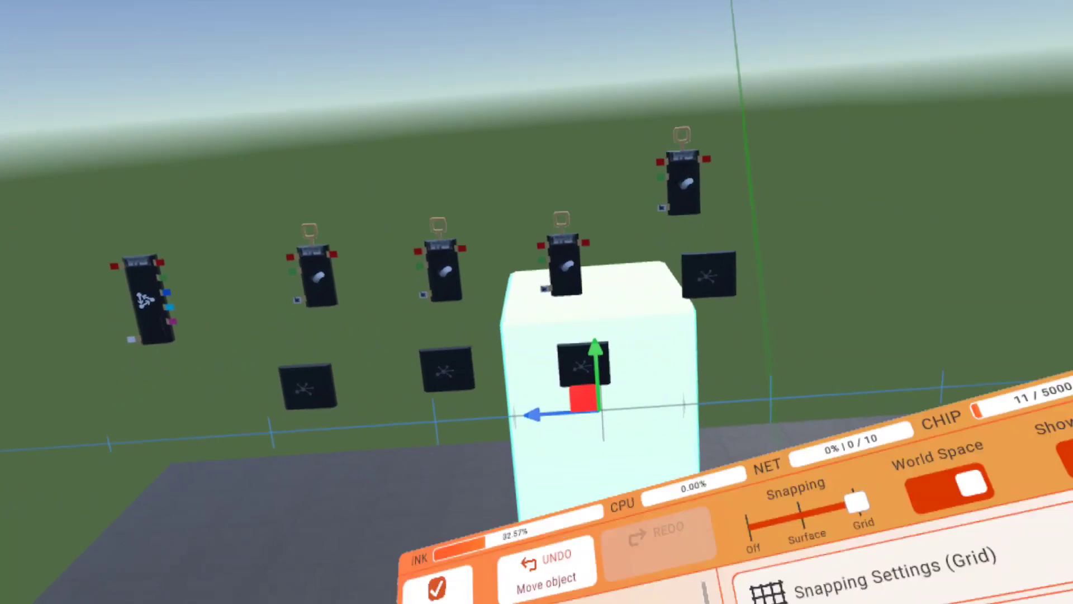
pyautogui.click(440, 586)
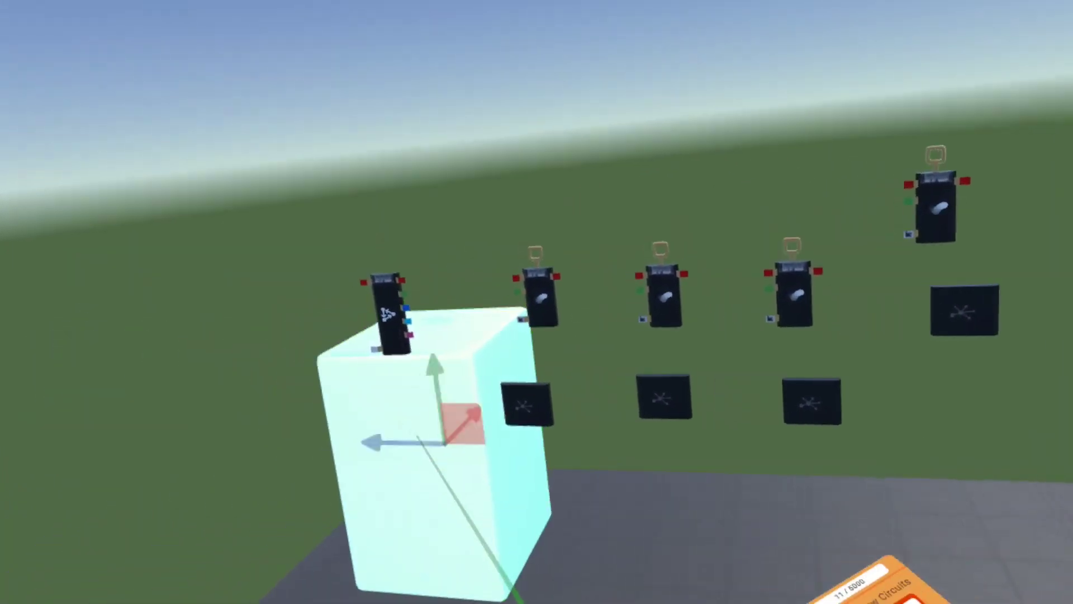
pyautogui.moveTo(489, 441); pyautogui.dragTo(766, 229)
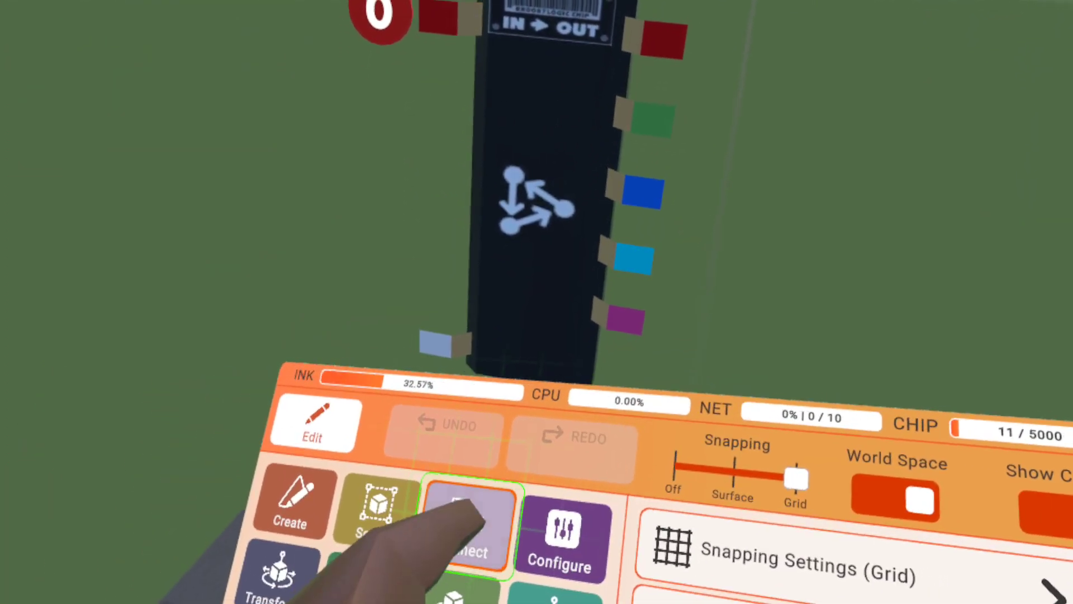
# Connect the State Machine to the first State and link the four State chips in a loop
pyautogui.click(467, 523)
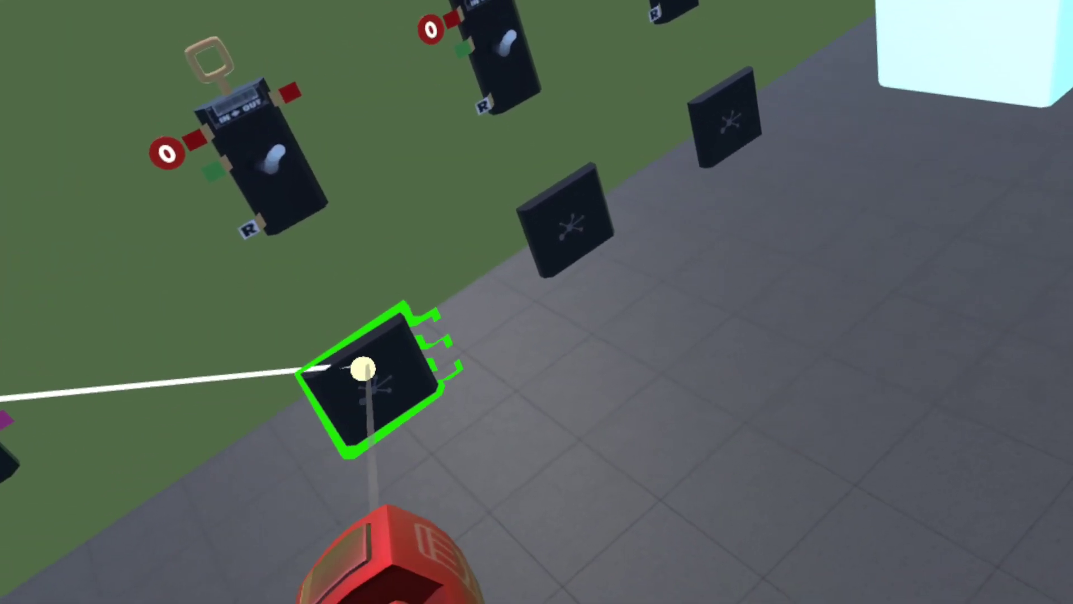
pyautogui.moveTo(363, 369); pyautogui.dragTo(316, 390)
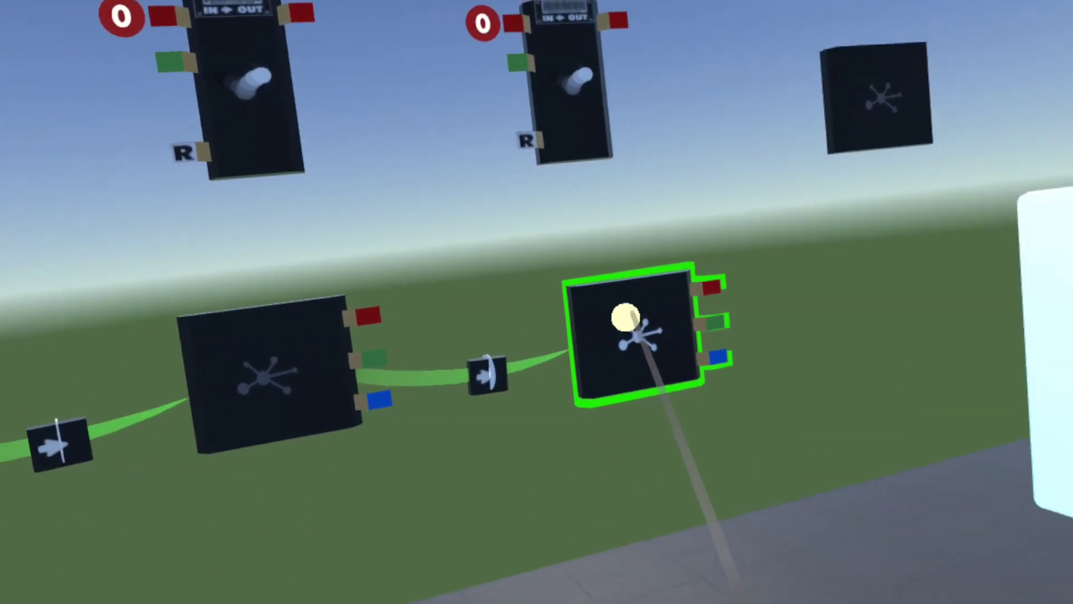
pyautogui.moveTo(625, 316); pyautogui.dragTo(587, 229)
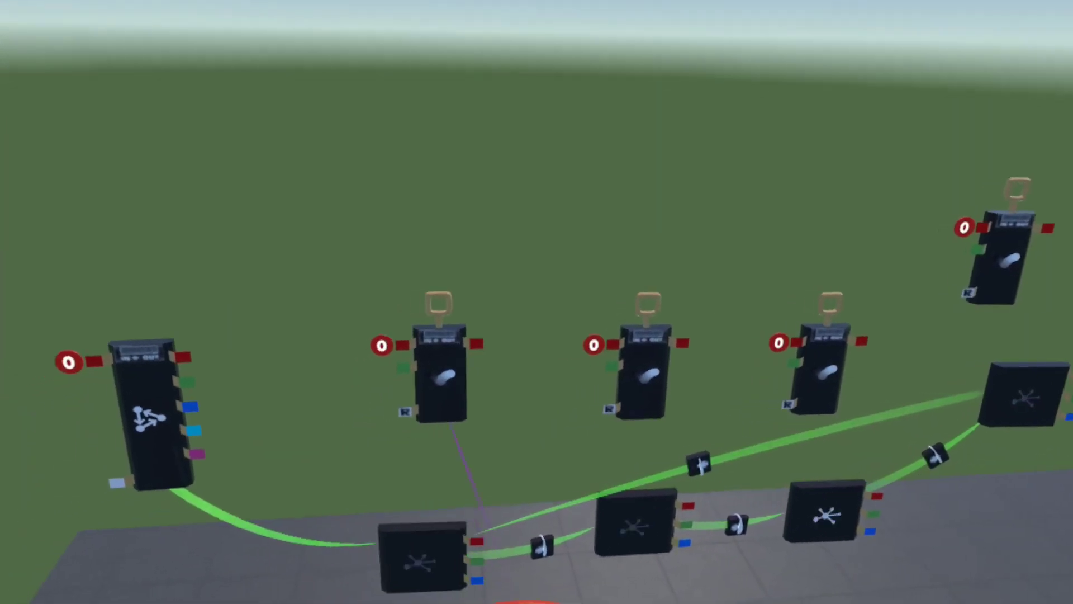
# Turn on Stop at End in the configuration of each of the four Animation Gizmos
pyautogui.click(442, 377)
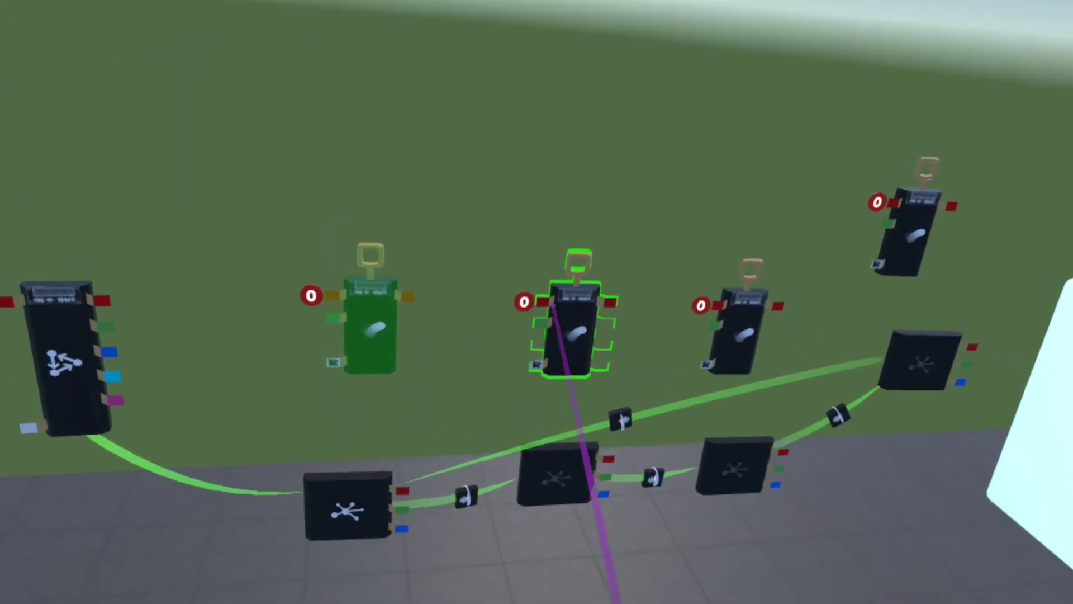
pyautogui.click(523, 234)
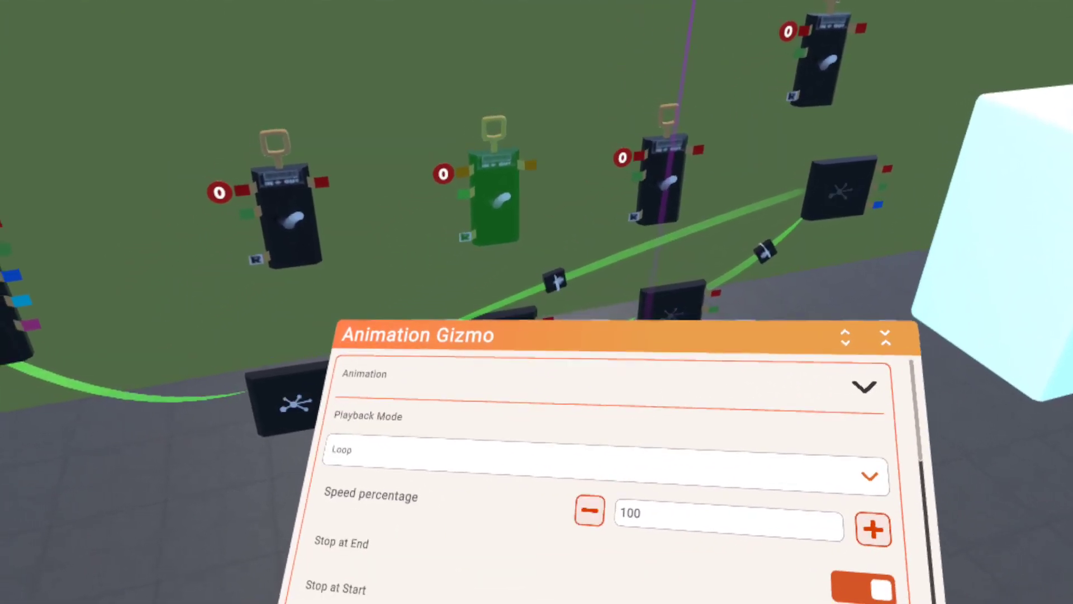
pyautogui.click(499, 199)
pyautogui.click(519, 215)
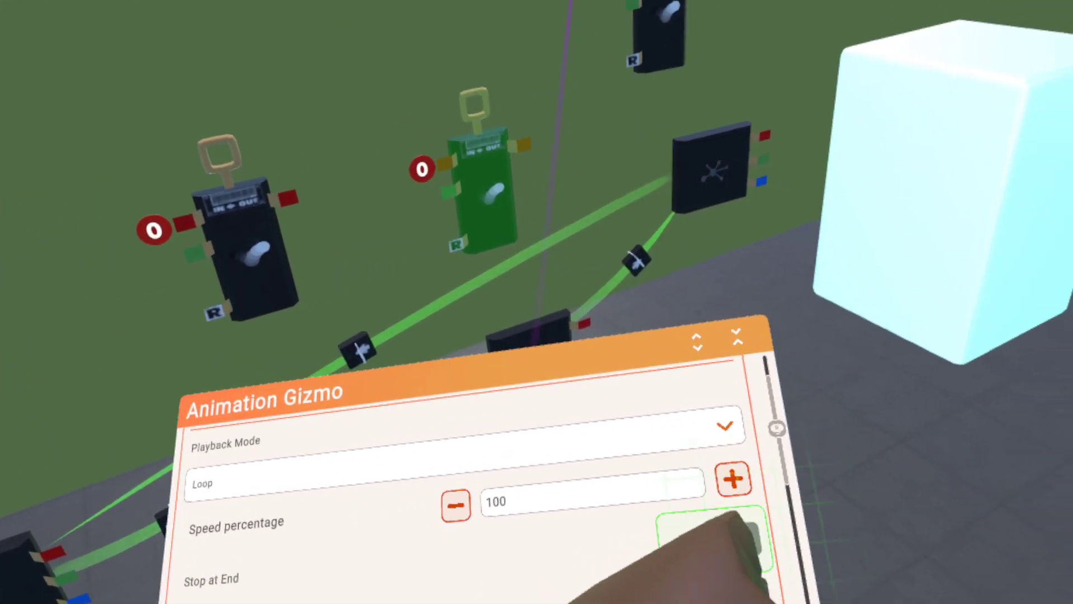
pyautogui.click(727, 531)
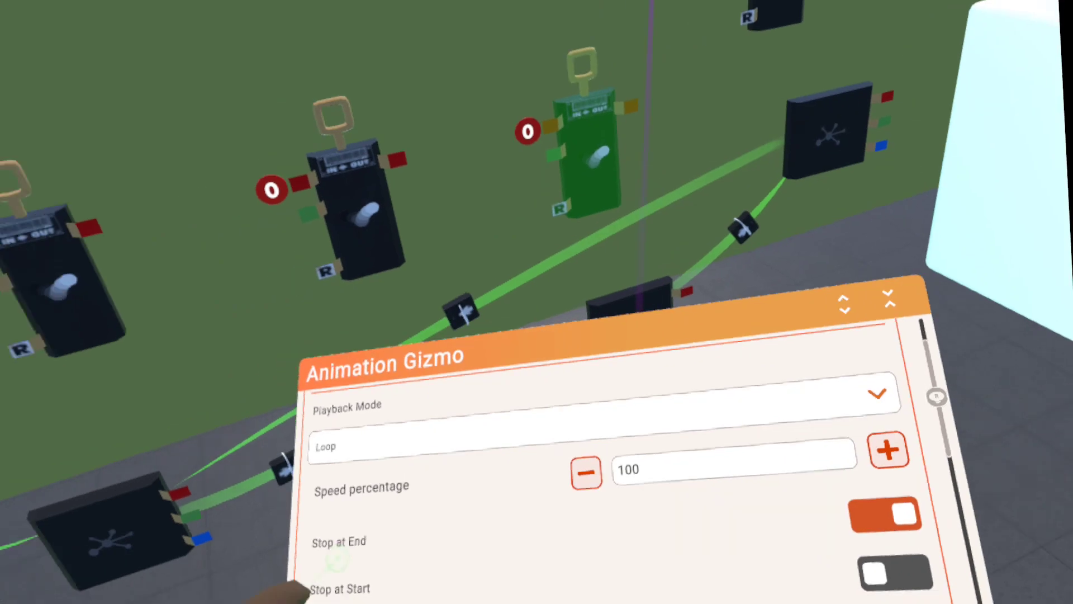
pyautogui.click(818, 544)
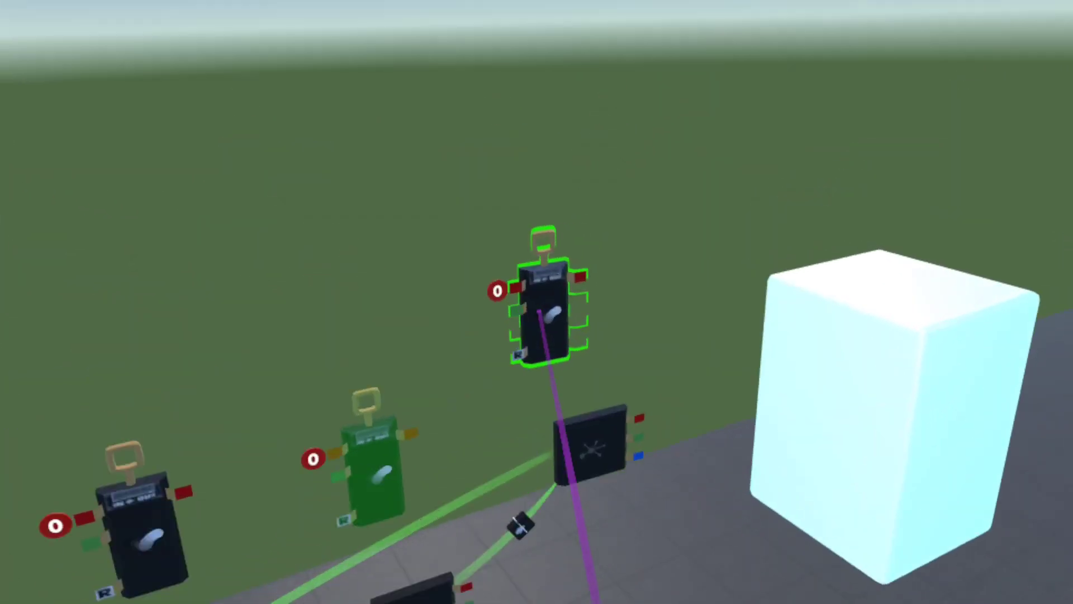
pyautogui.click(545, 313)
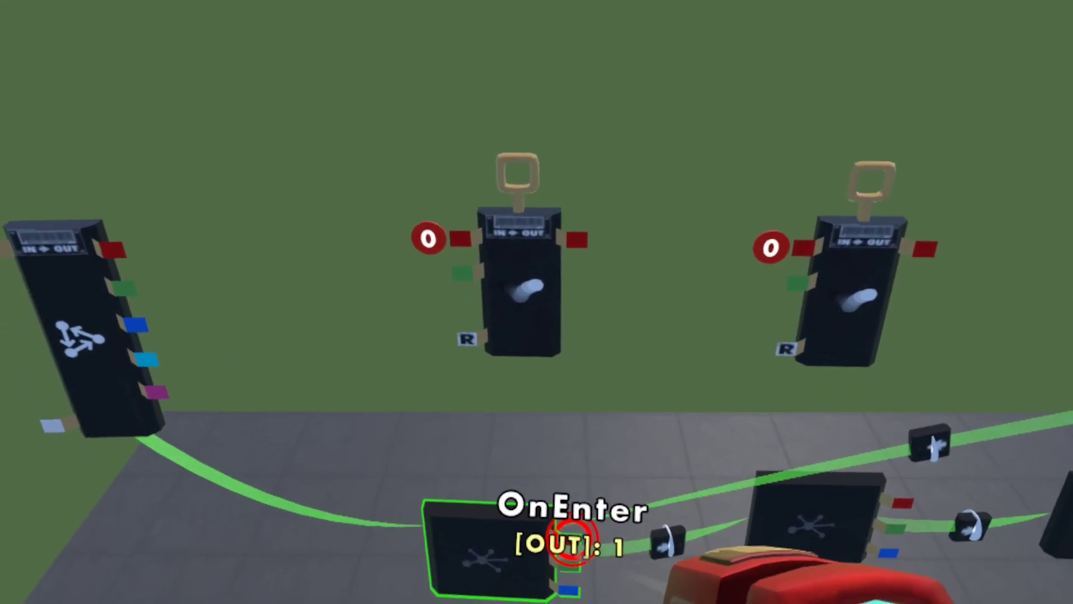
# Wire the OnEnter output of each State chip to the first input of the Animation Gizmo above it
pyautogui.moveTo(570, 525); pyautogui.dragTo(495, 290)
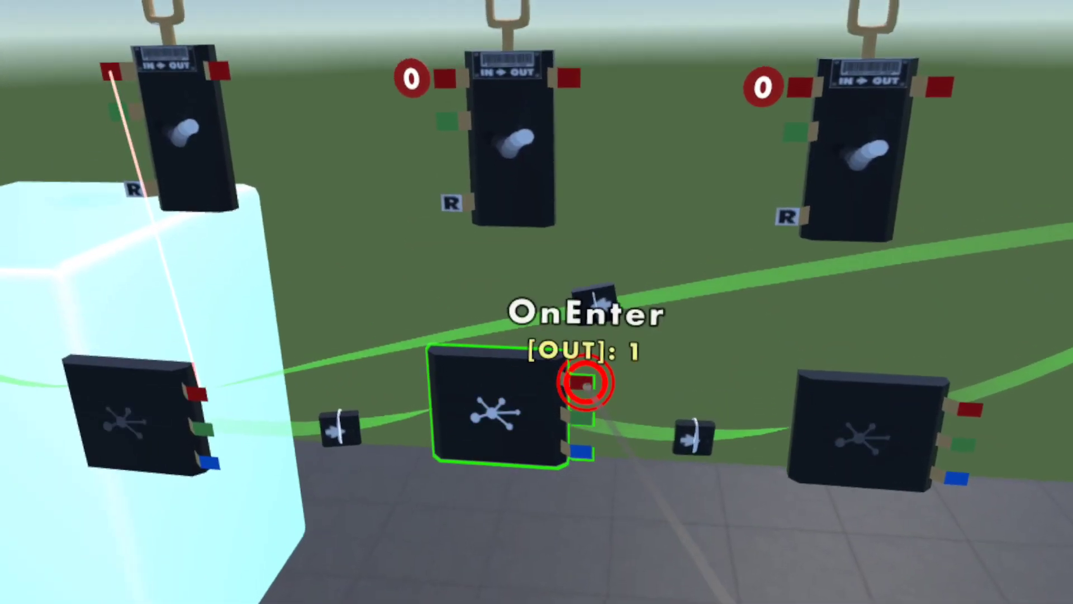
pyautogui.moveTo(584, 382); pyautogui.dragTo(520, 246)
pyautogui.moveTo(529, 300); pyautogui.dragTo(589, 464)
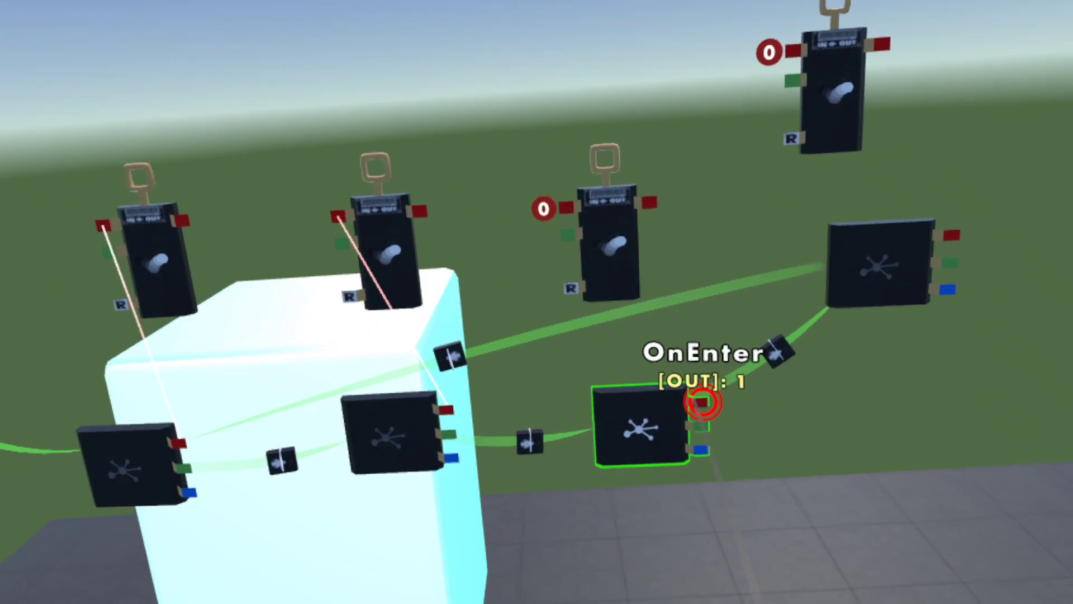
pyautogui.moveTo(702, 403); pyautogui.dragTo(658, 495)
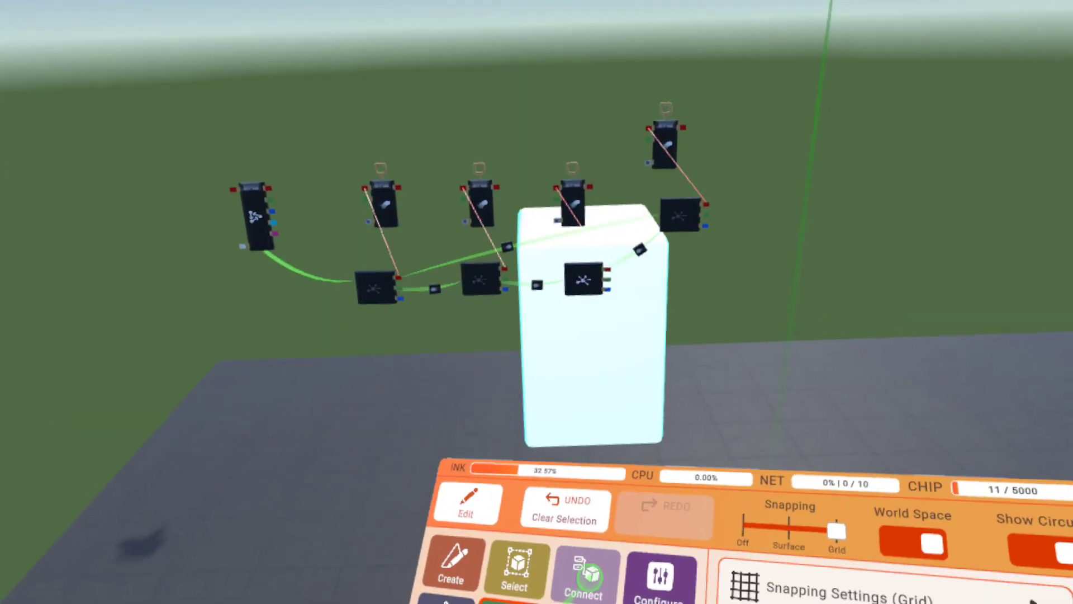
# Configure the State chips one after another, entering a Min time in State for each
pyautogui.click(573, 561)
pyautogui.click(639, 562)
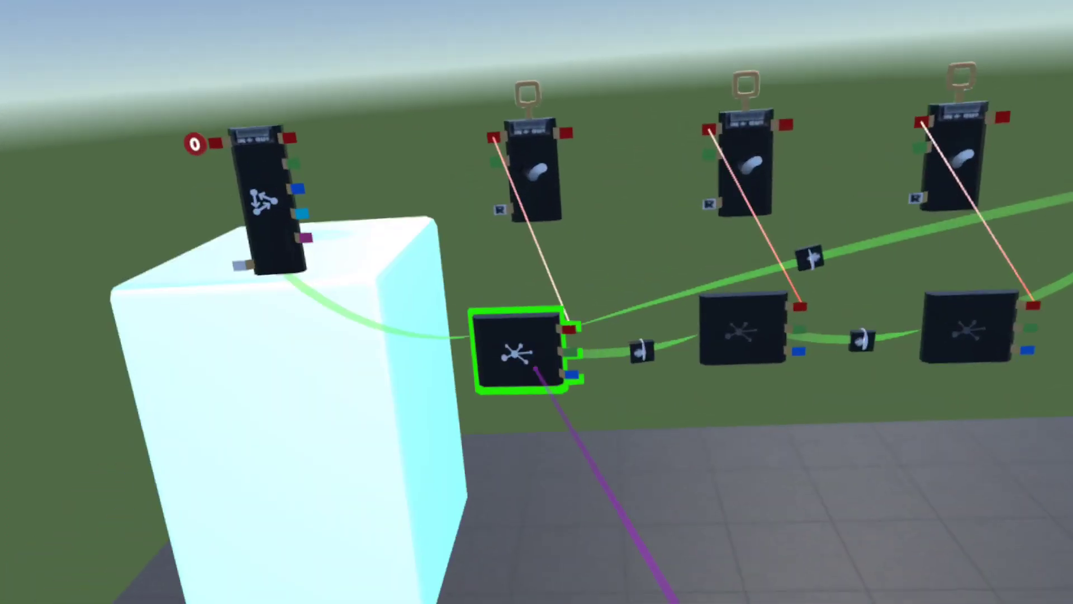
pyautogui.click(520, 352)
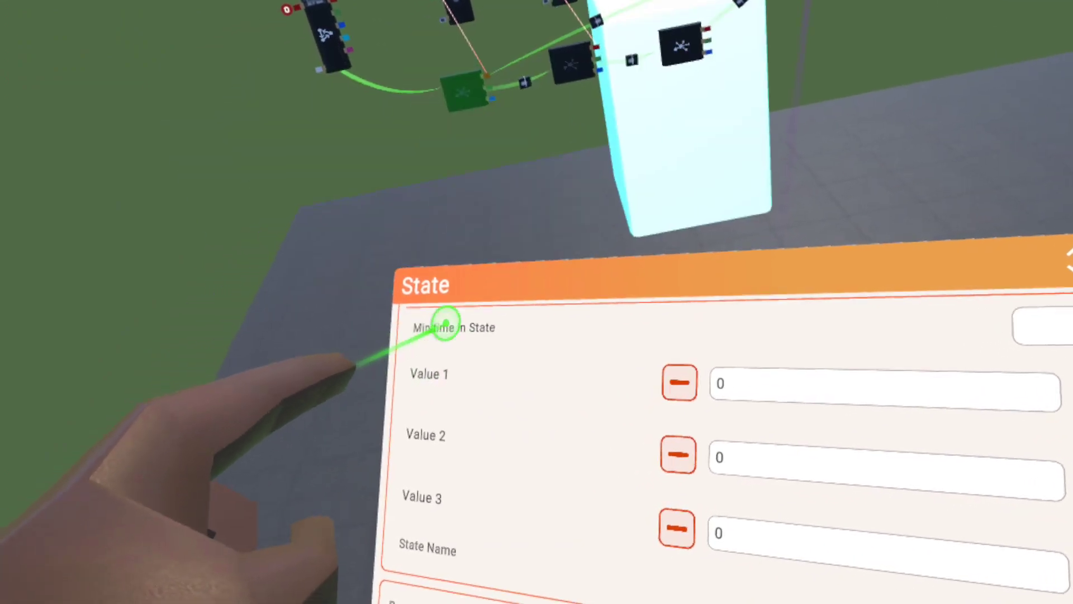
pyautogui.click(539, 356)
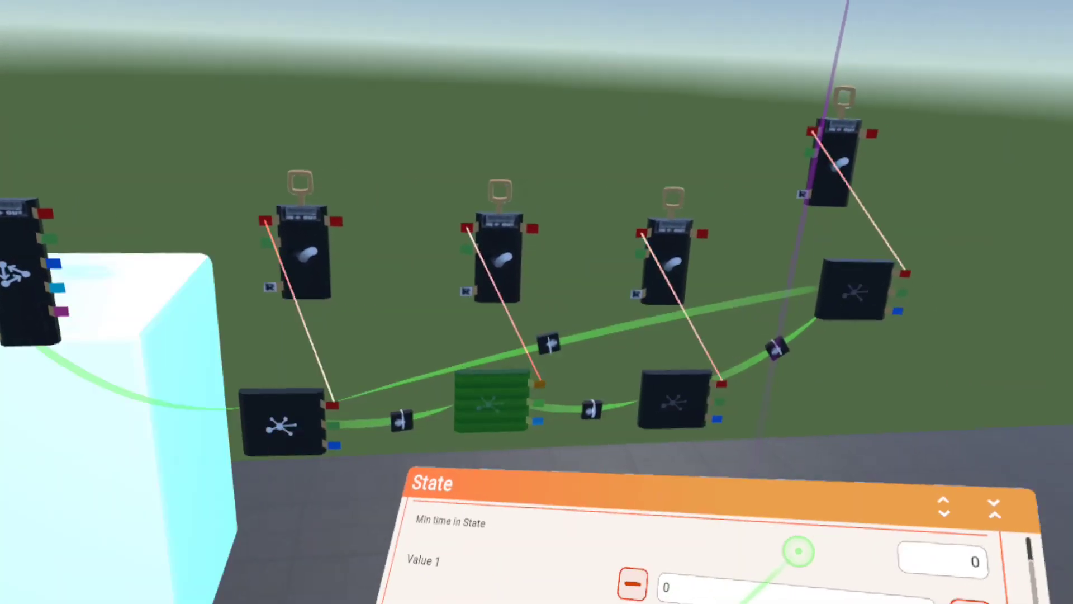
pyautogui.click(845, 549)
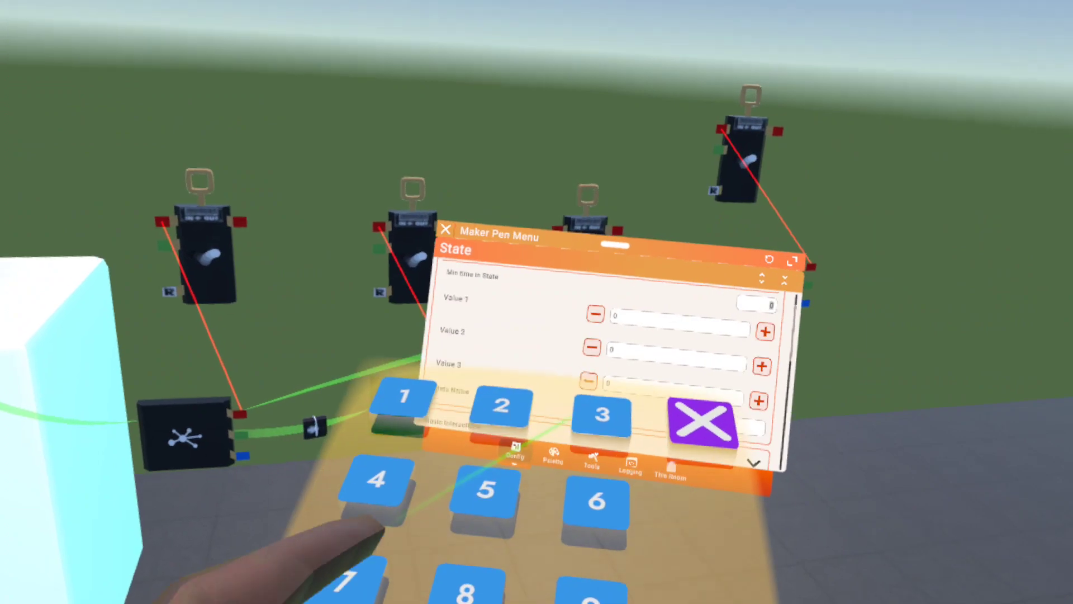
pyautogui.click(465, 517)
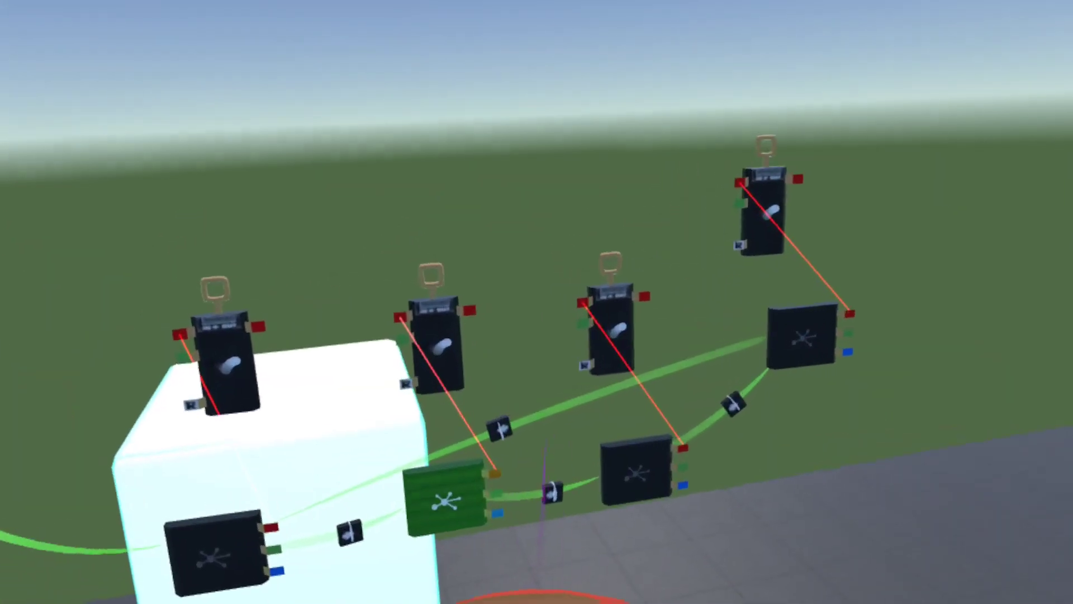
pyautogui.click(614, 467)
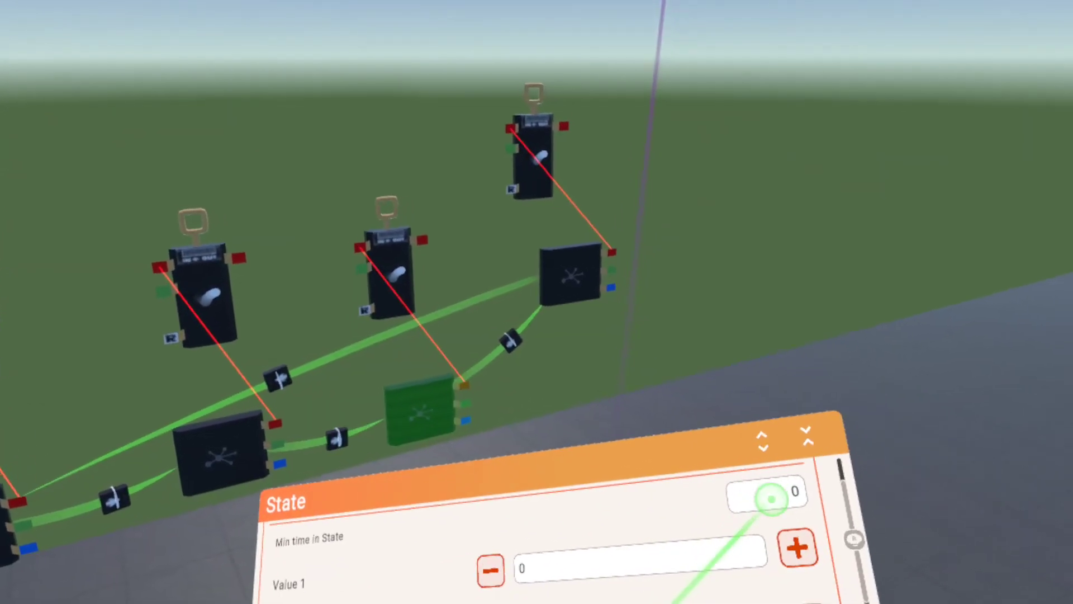
pyautogui.click(771, 498)
pyautogui.click(495, 470)
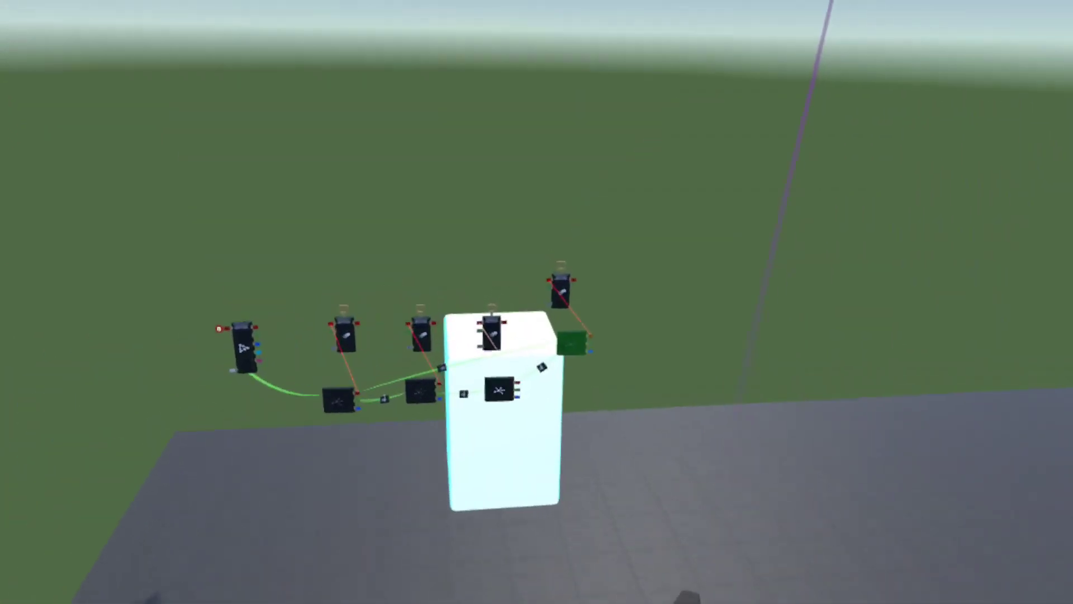
# Place a Toggle Button V1 (Legacy) beside the chain of State chips
pyautogui.press('Escape')
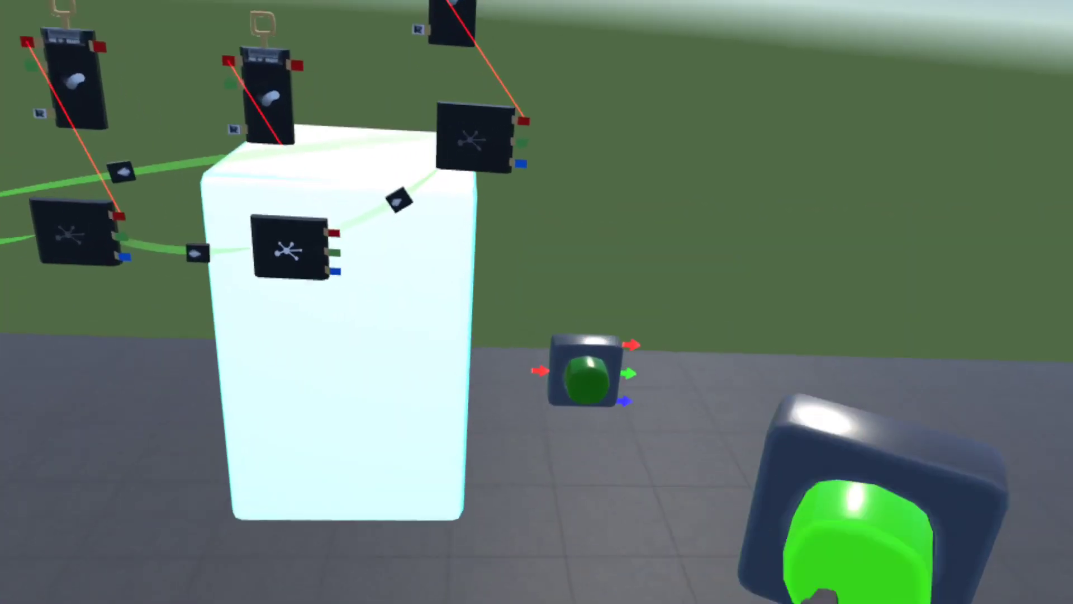
pyautogui.click(441, 440)
pyautogui.click(521, 477)
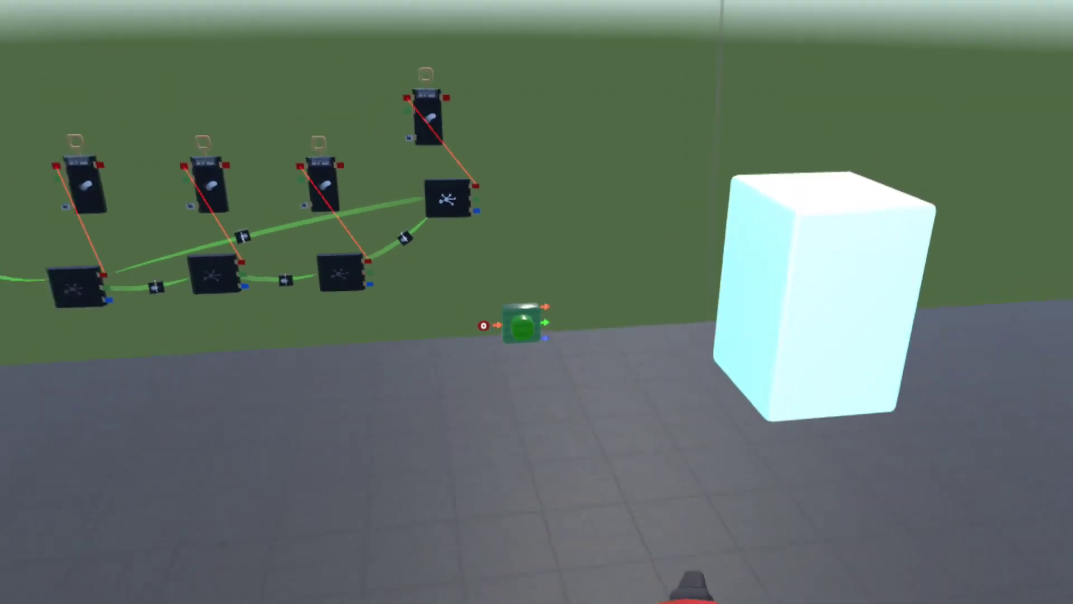
# Search the palette for "compa" and place a Comparer Chip beside the toggle button
pyautogui.click(483, 525)
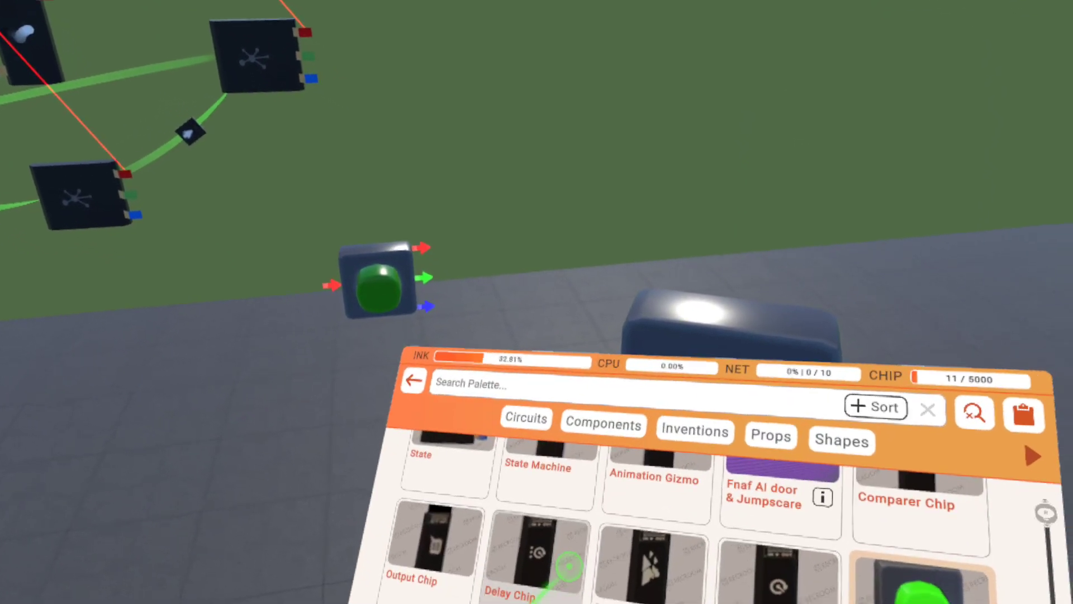
pyautogui.scroll(2, 568, 566)
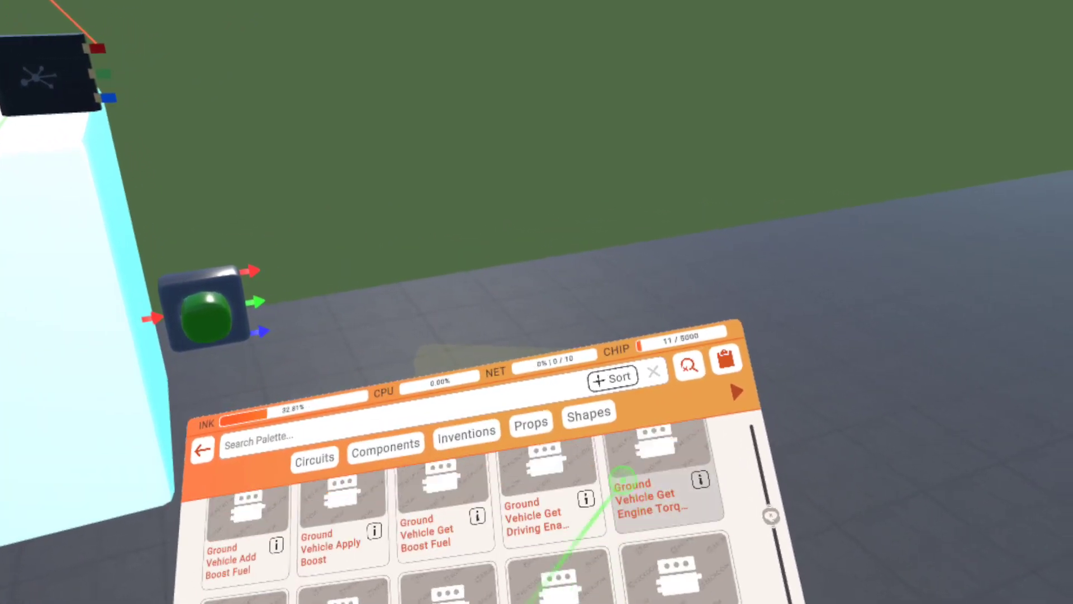
pyautogui.scroll(1, 622, 479)
pyautogui.click(587, 386)
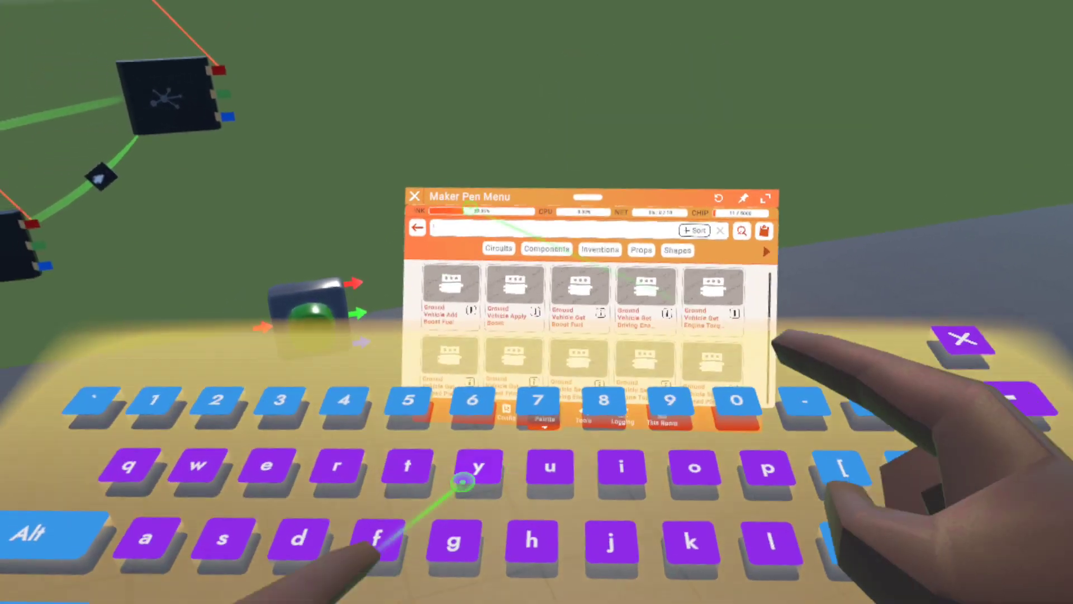
pyautogui.press('BackSpace')
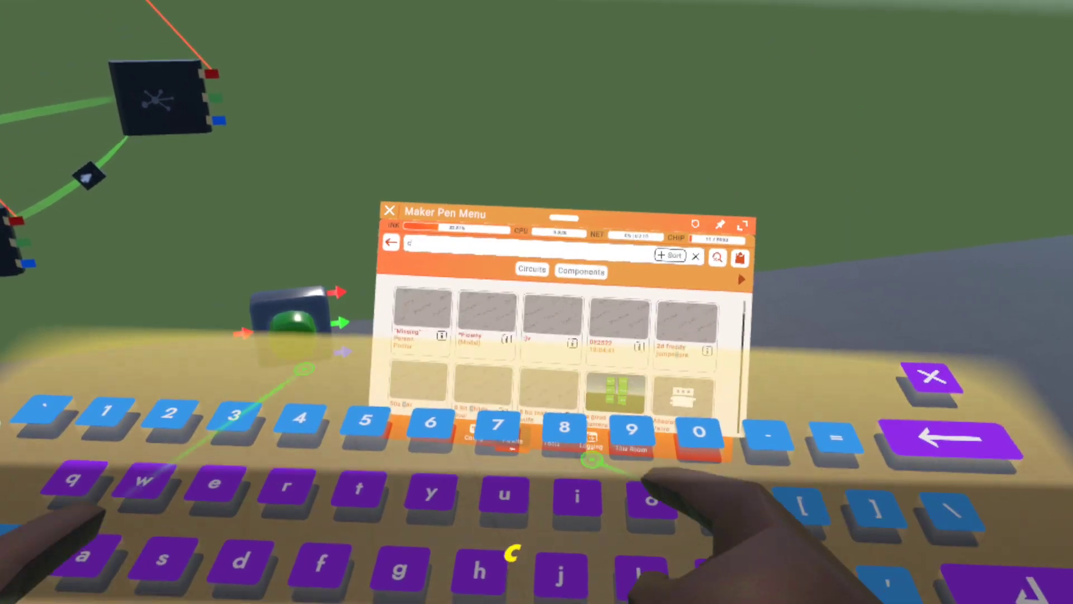
pyautogui.write('ompa')
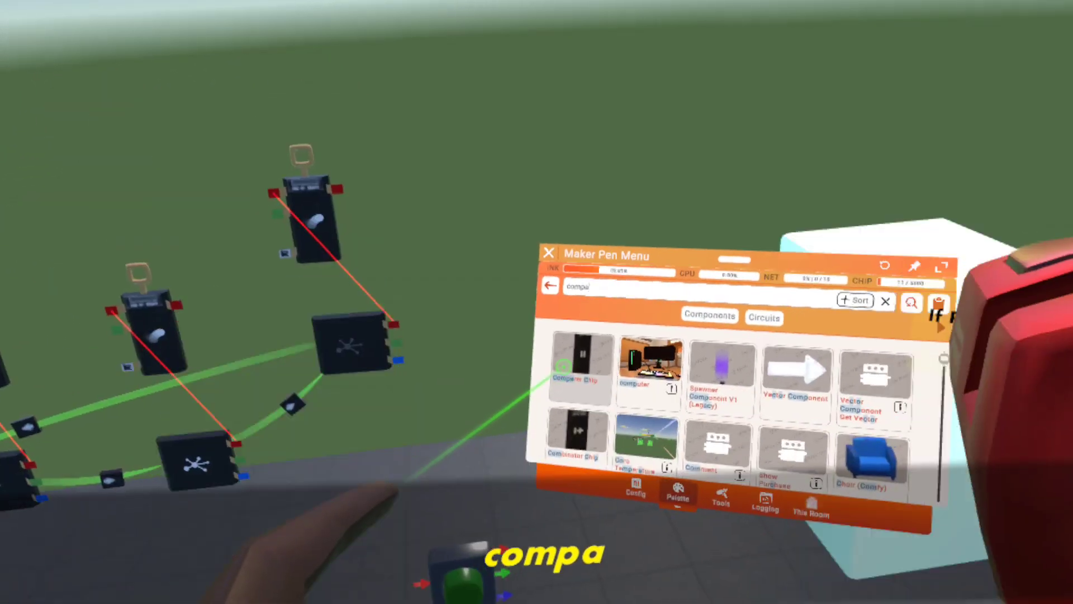
pyautogui.click(578, 366)
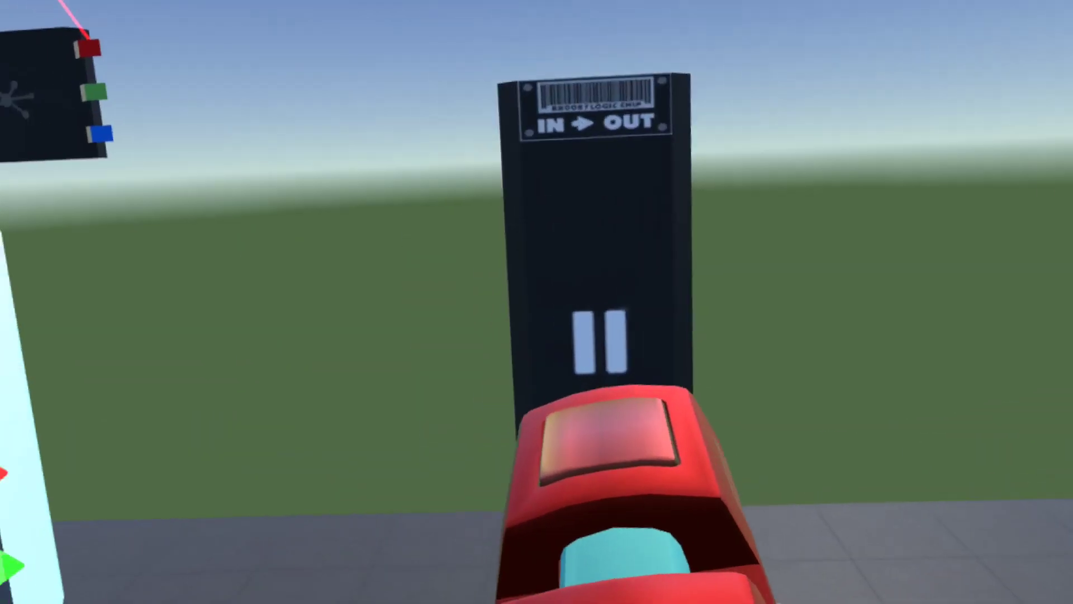
pyautogui.click(629, 360)
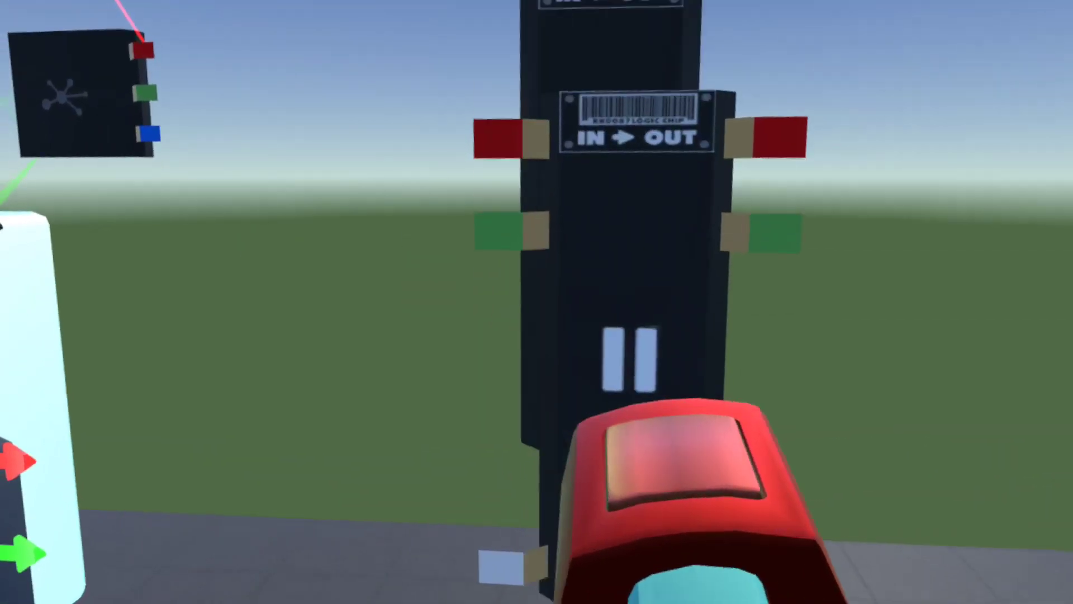
# Wire the toggle button's Current Toggle Value output to the Comparer Chip's first input and set the second input to 1
pyautogui.click(520, 434)
pyautogui.click(565, 488)
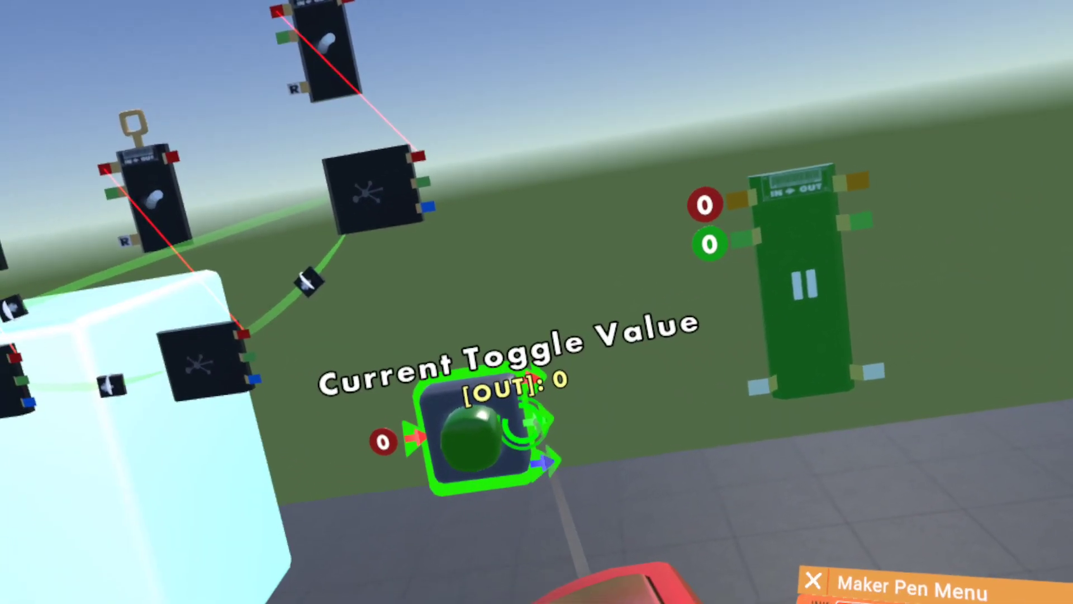
pyautogui.moveTo(541, 430); pyautogui.dragTo(637, 241)
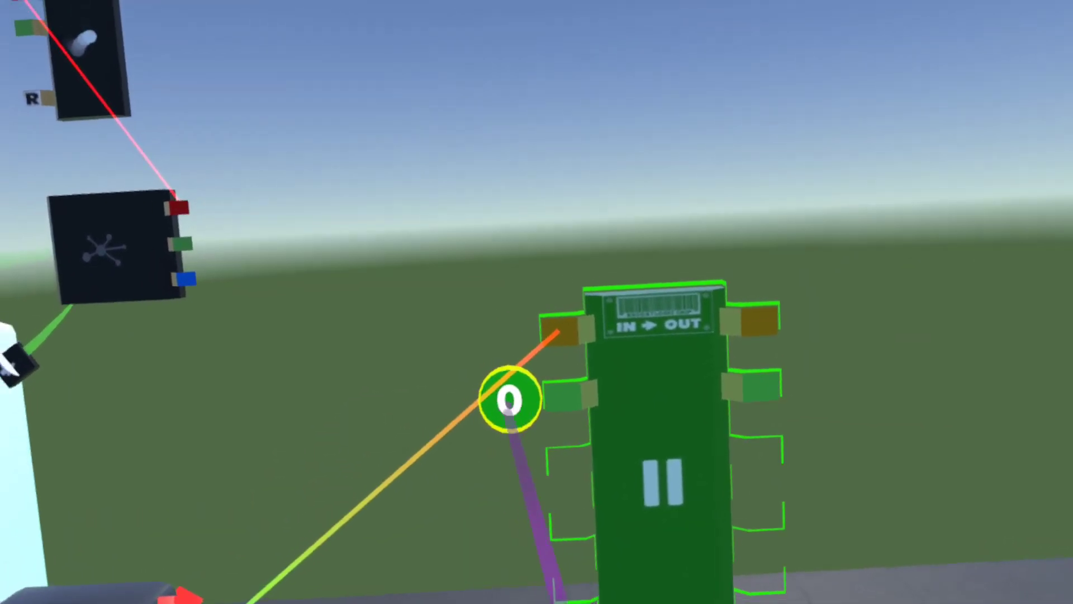
pyautogui.click(521, 423)
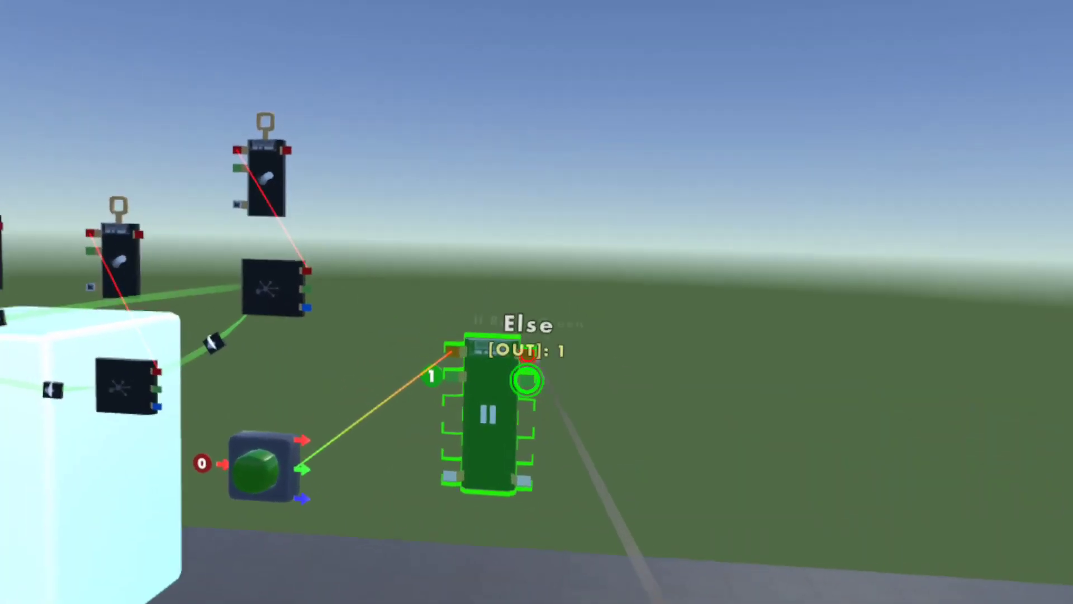
pyautogui.click(527, 380)
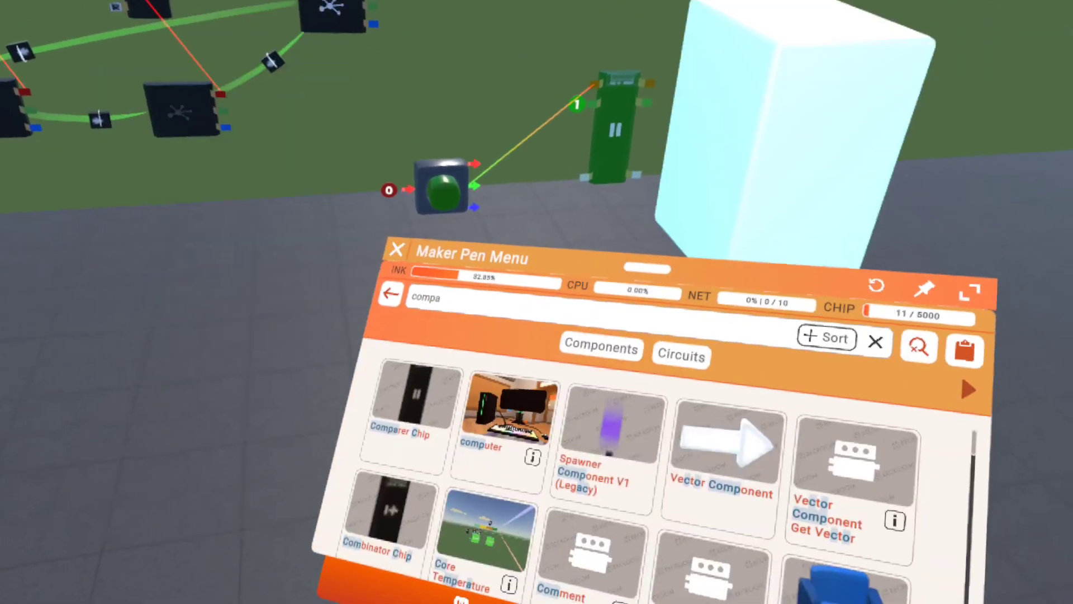
# Place two more Animation Gizmos near the toggle button and wire the Comparer Chip to the transition between the fourth and first States
pyautogui.click(394, 301)
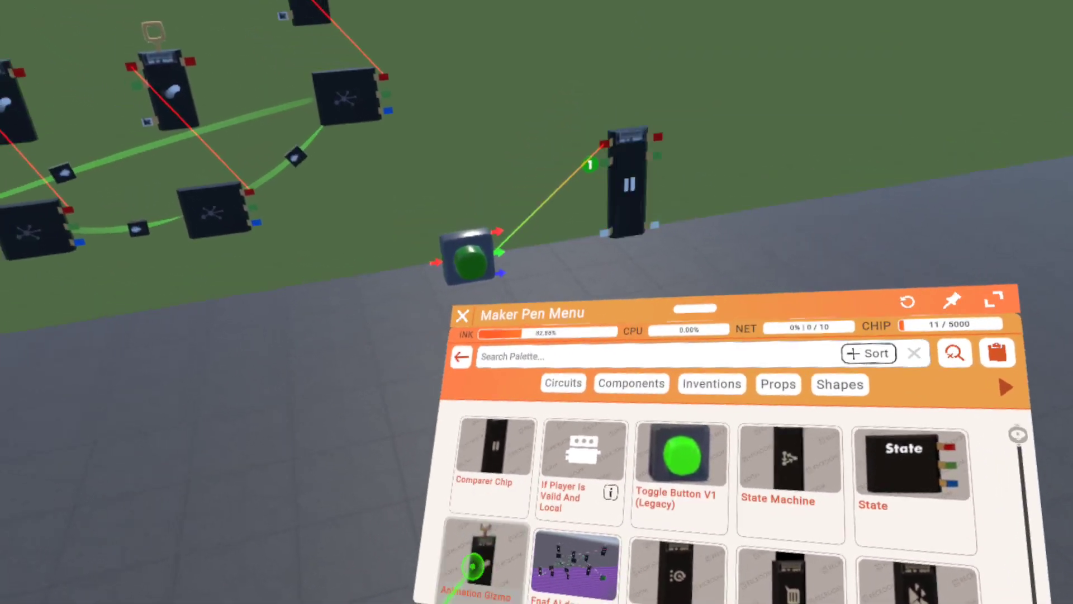
pyautogui.click(484, 559)
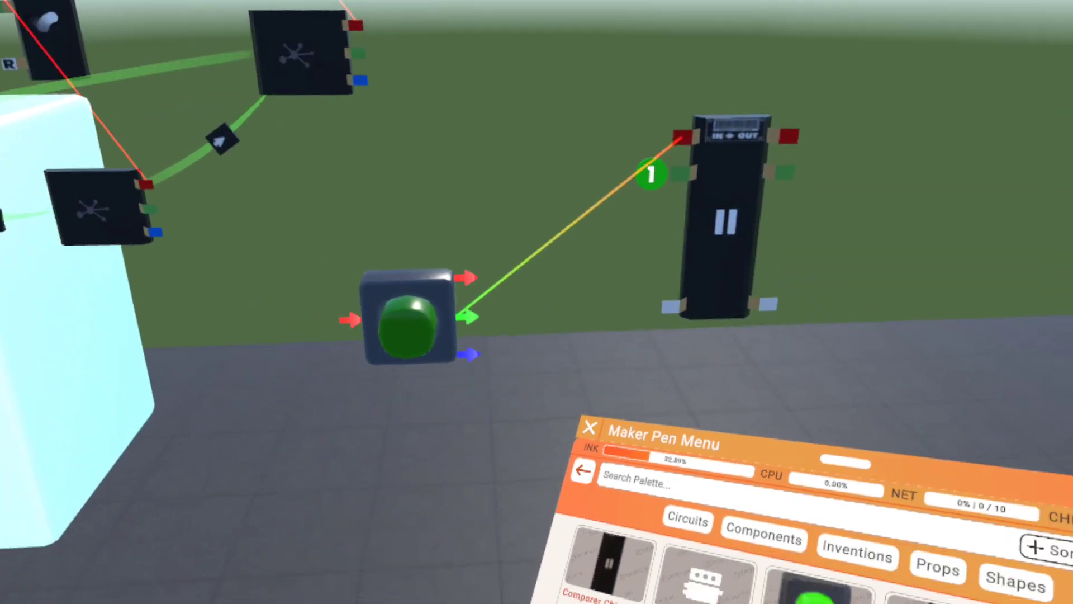
pyautogui.click(552, 497)
pyautogui.click(625, 526)
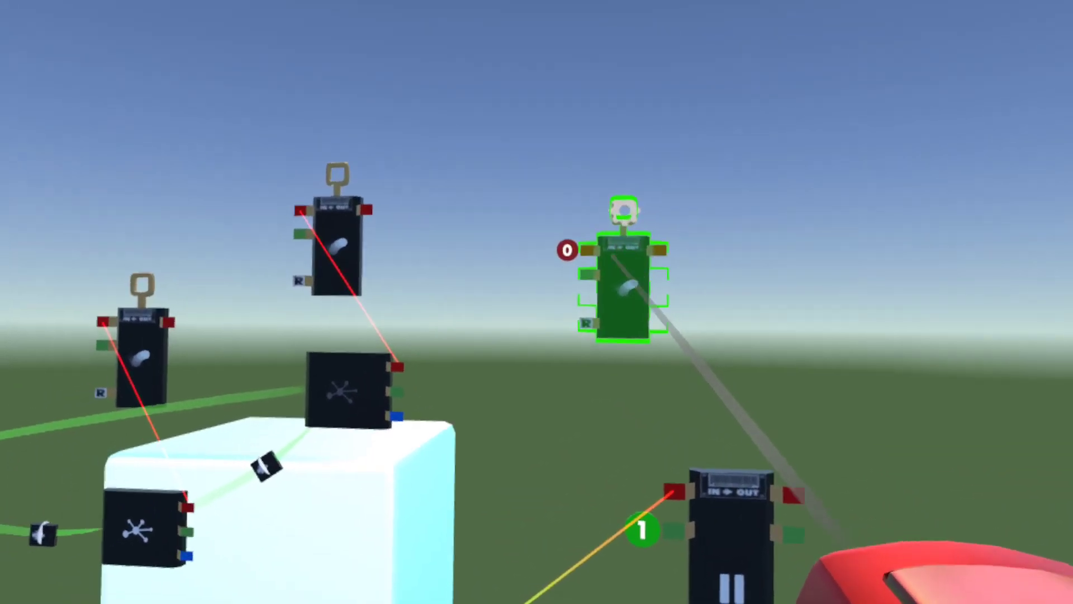
pyautogui.moveTo(621, 211); pyautogui.dragTo(649, 428)
pyautogui.click(605, 153)
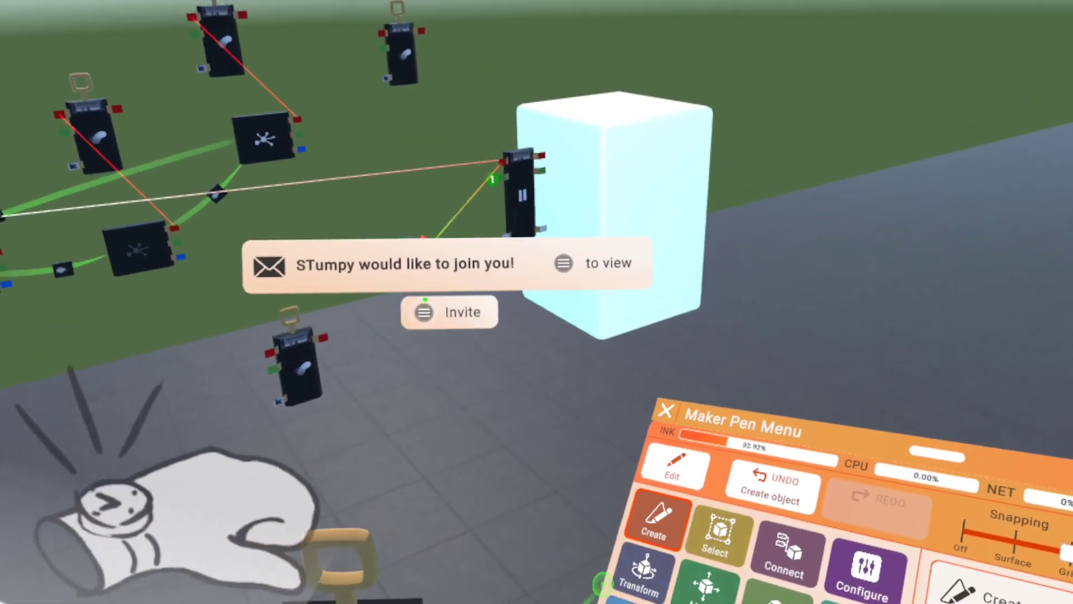
# Draw a tall dark Cube shape as a door panel behind the neon cube and finish the shape
pyautogui.click(355, 220)
pyautogui.click(774, 596)
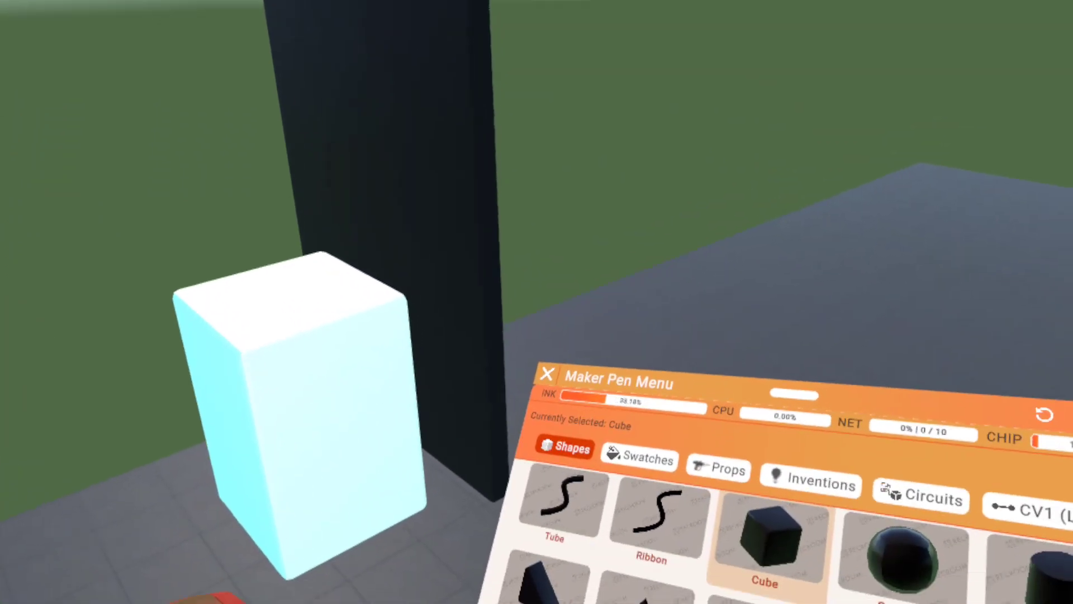
pyautogui.click(616, 519)
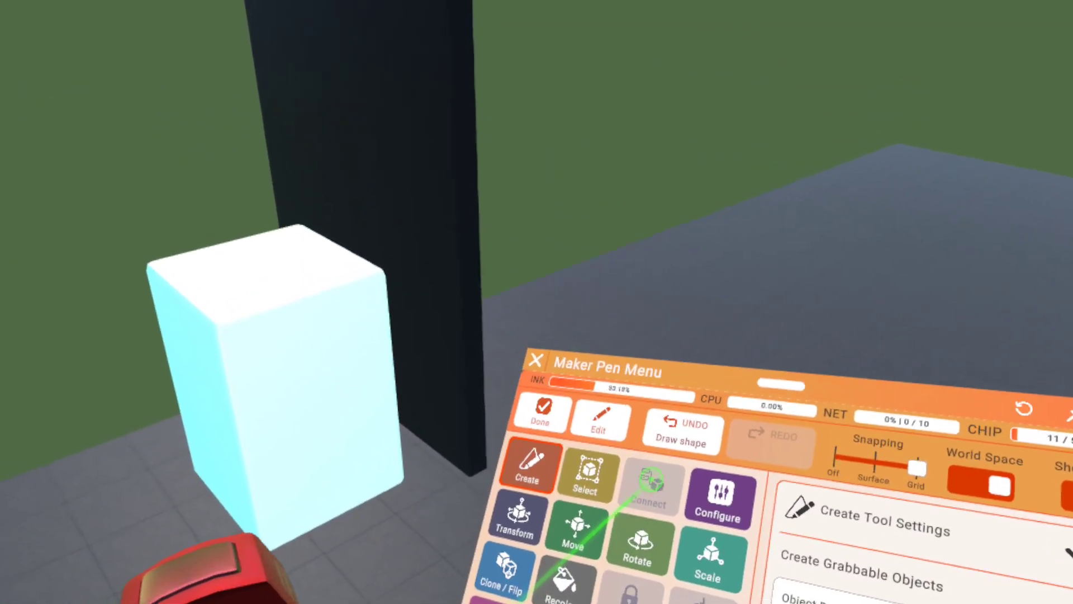
pyautogui.click(543, 418)
# Add the door panel to the Animation Gizmo near the toggle button and wire the toggle value output to that gizmo's input
pyautogui.click(670, 505)
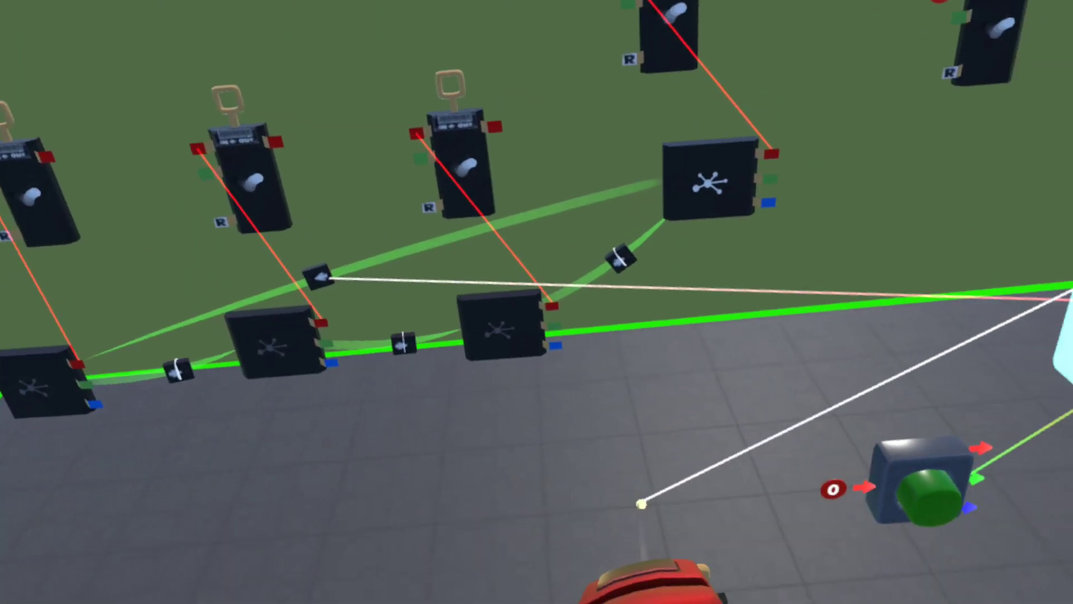
pyautogui.click(620, 550)
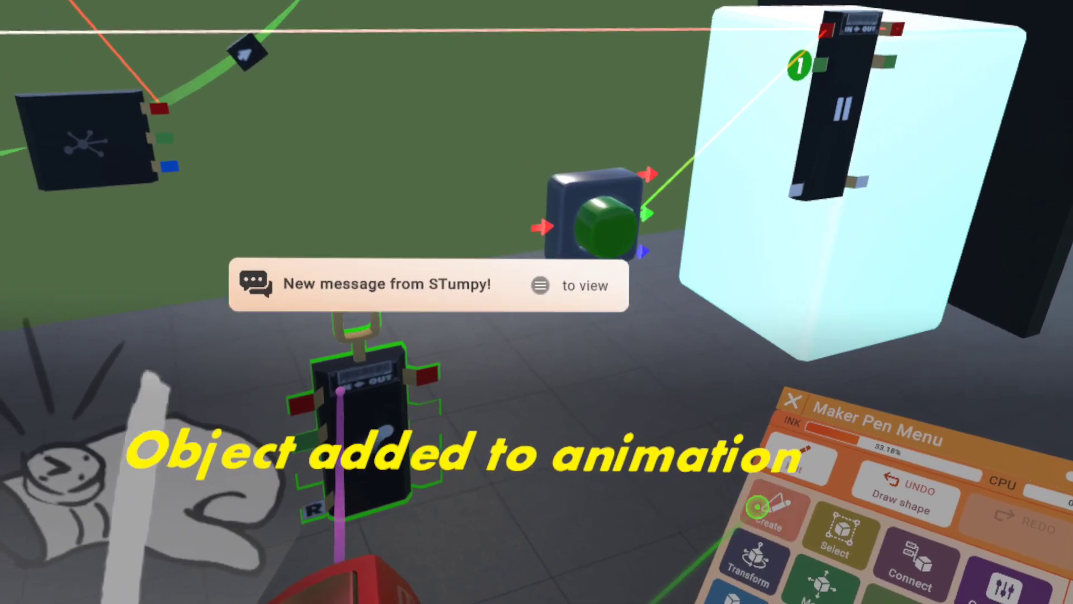
pyautogui.press('Menu')
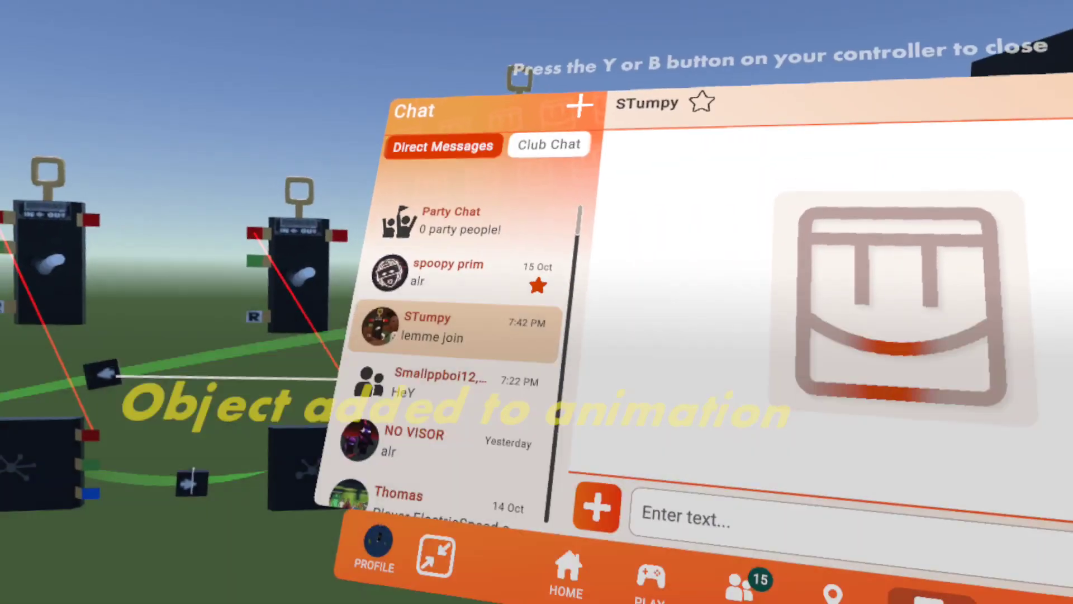
pyautogui.press('b')
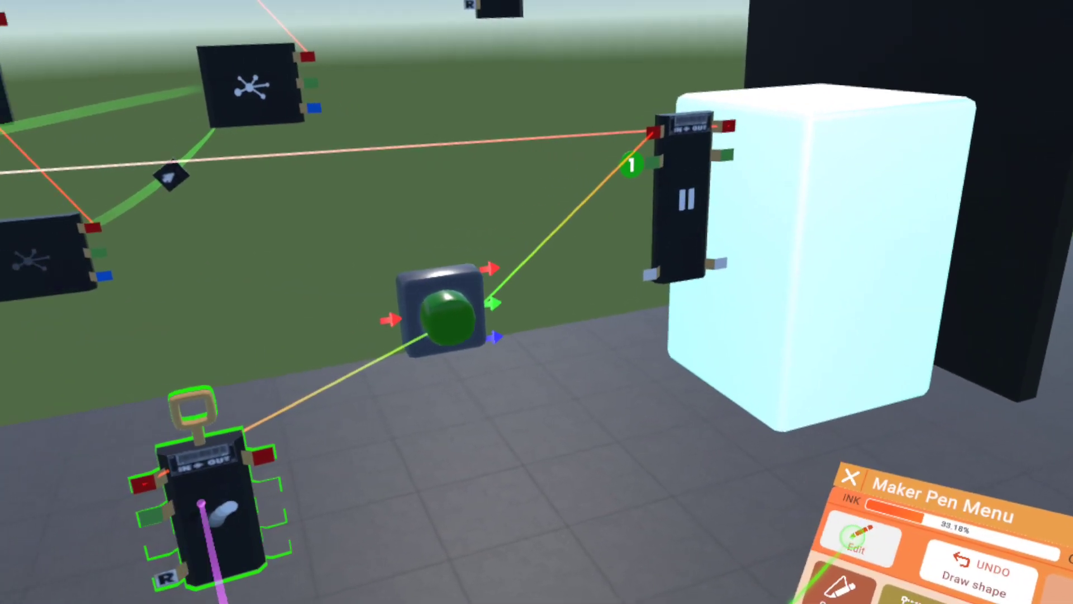
# Edit the door gizmo's animation, moving the door panel vertically along its path
pyautogui.click(855, 537)
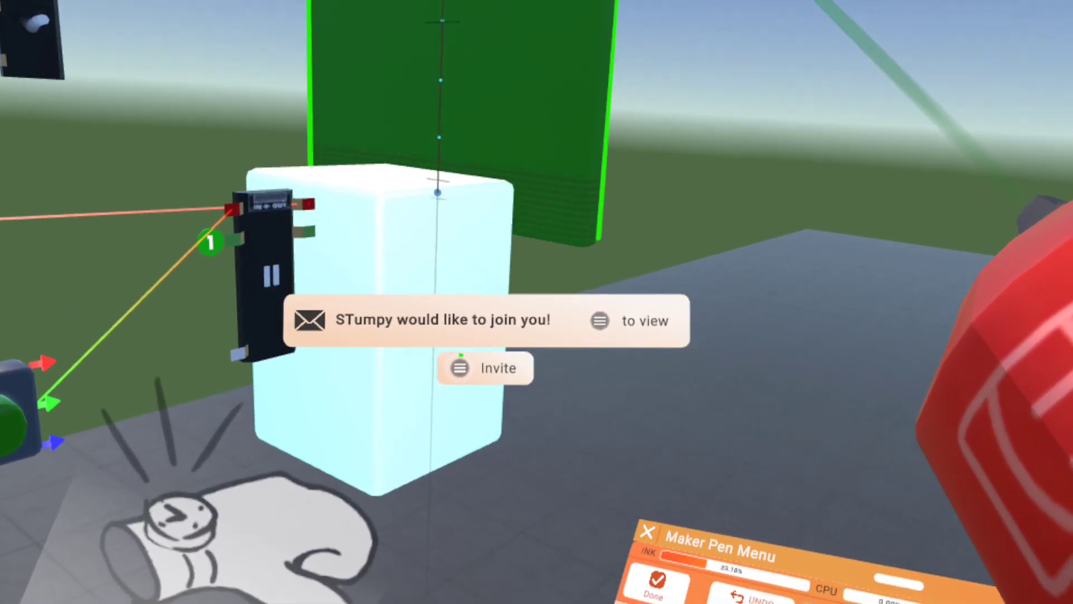
pyautogui.moveTo(442, 1); pyautogui.dragTo(426, 17)
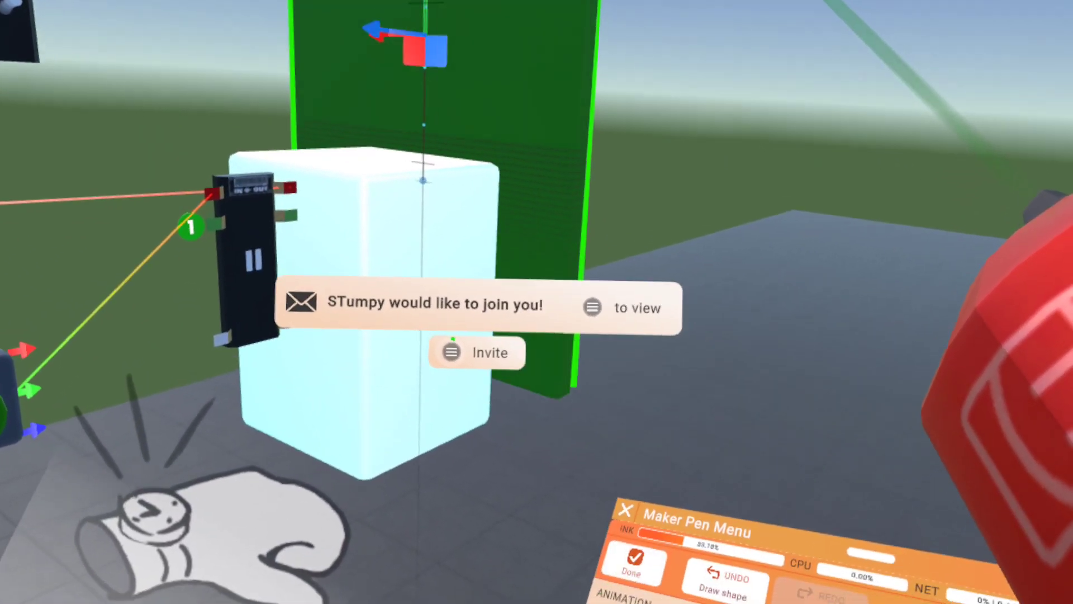